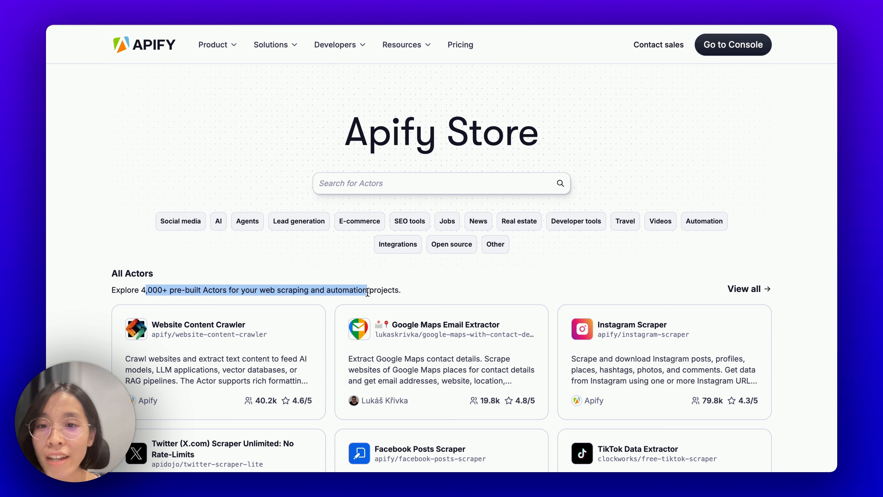
Step: Review the Amazon Reviews Scraper page and its API examples, then switch to the MindPal workspace
click(402, 288)
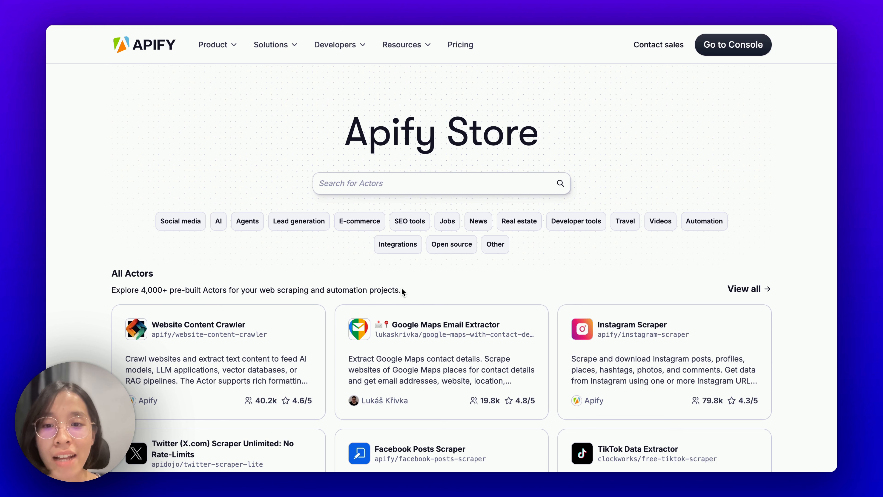
scroll(402, 287, down, 3)
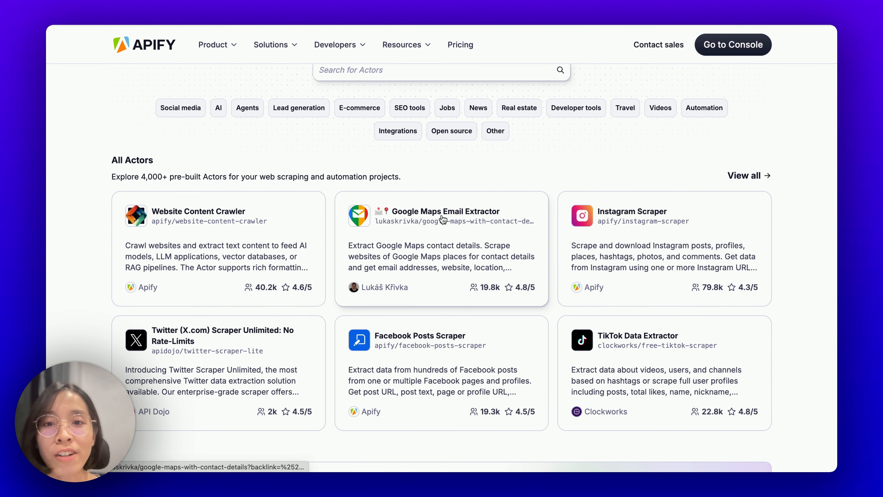
scroll(430, 200, down, 2)
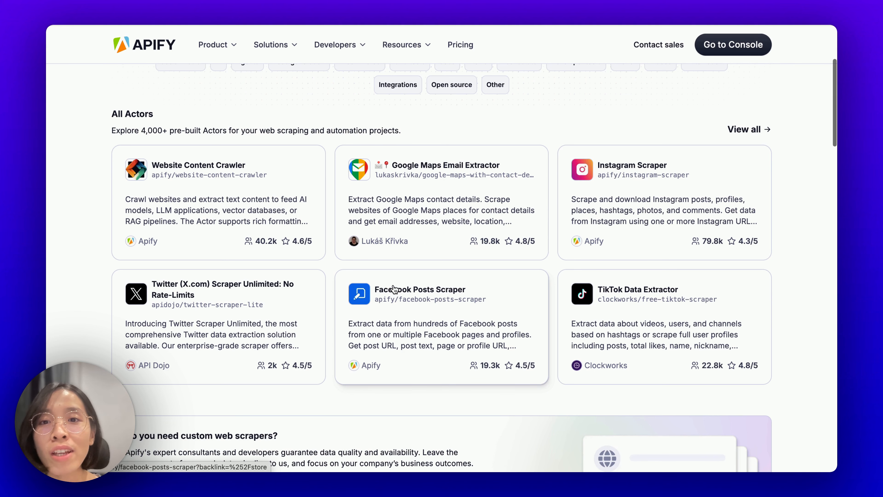
scroll(394, 288, up, 5)
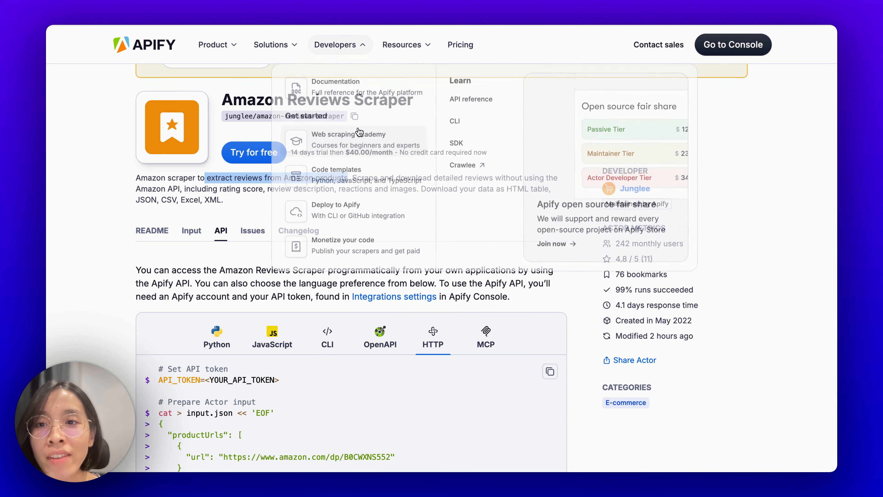
drag(223, 100, 419, 105)
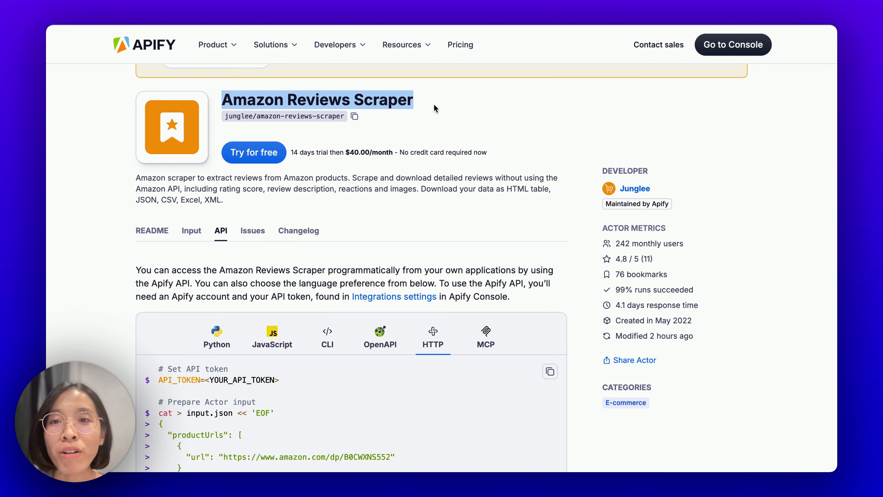
scroll(426, 189, down, 3)
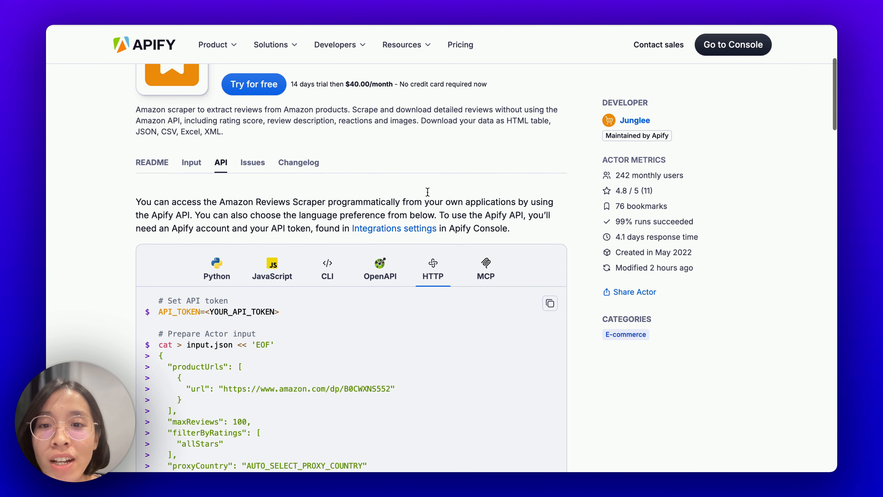
key(ctrl+Right)
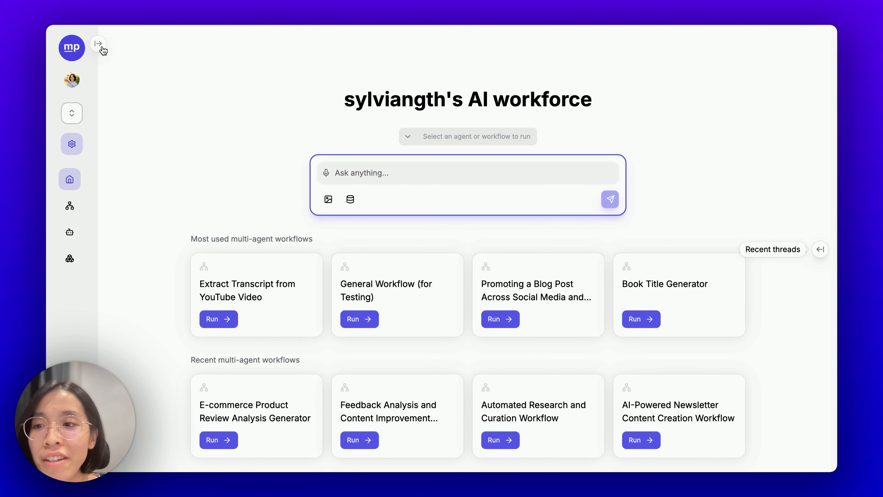
Step: Start a new custom API tool from MindPal's Tools list and focus its sample API request field
click(99, 44)
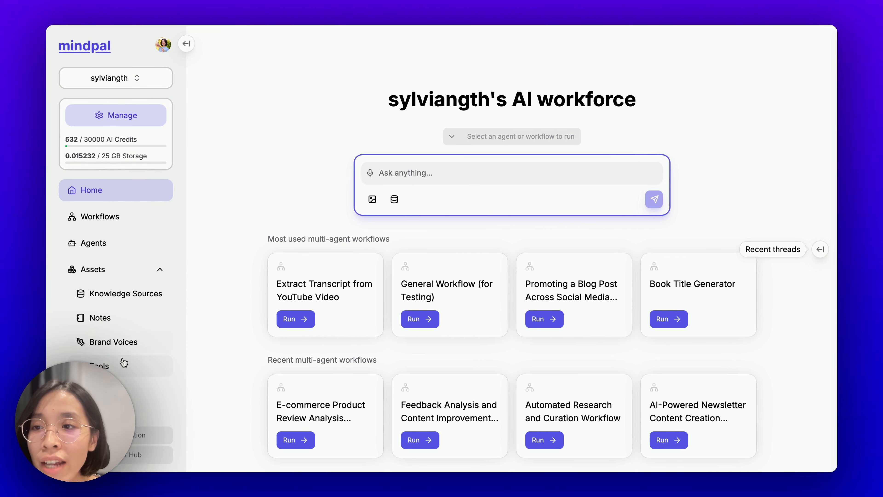
click(124, 364)
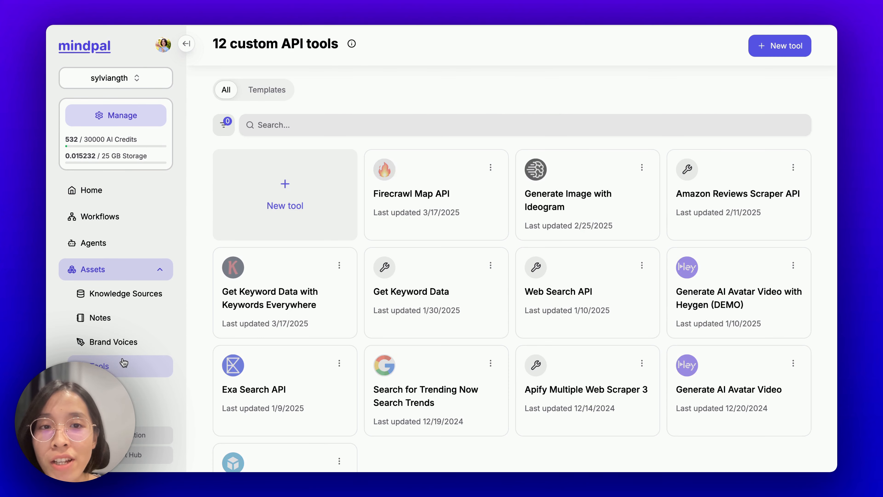
click(271, 199)
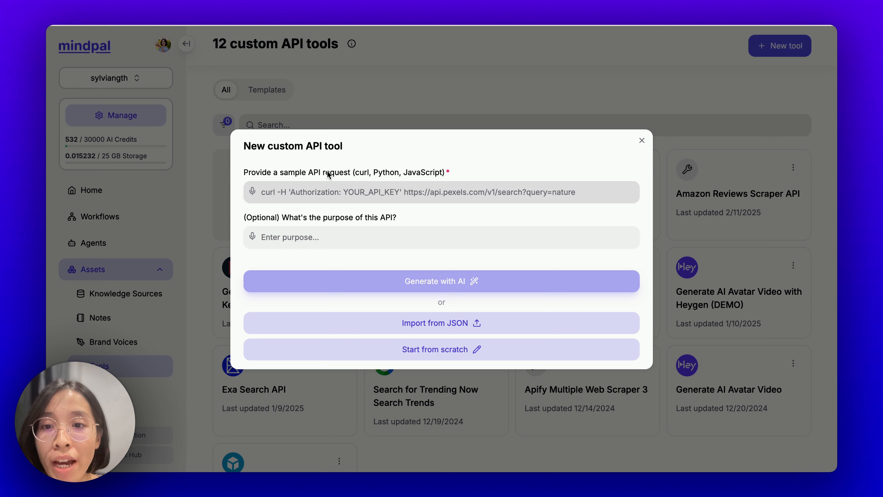
click(329, 187)
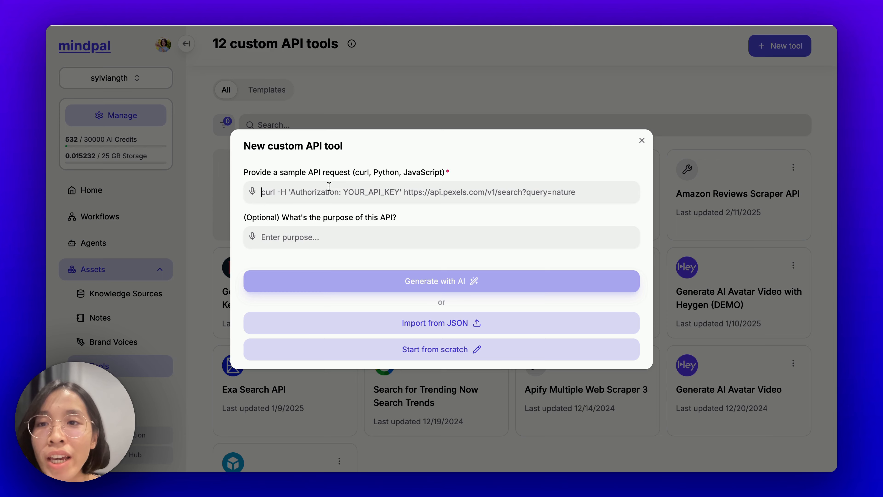
key(ctrl+Left)
key(ctrl+Left)
Step: Glance through the scraper's README and Input tabs, then return to the API examples
scroll(309, 173, up, 2)
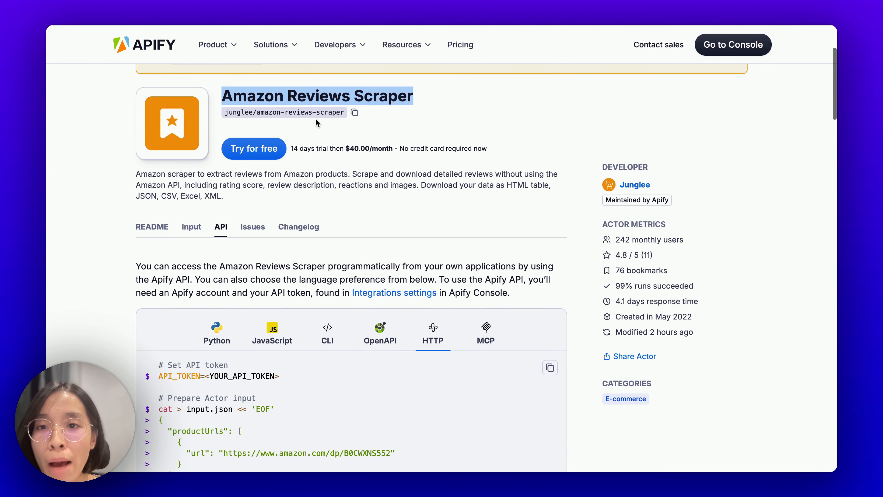
click(158, 230)
scroll(164, 226, down, 4)
scroll(180, 216, up, 2)
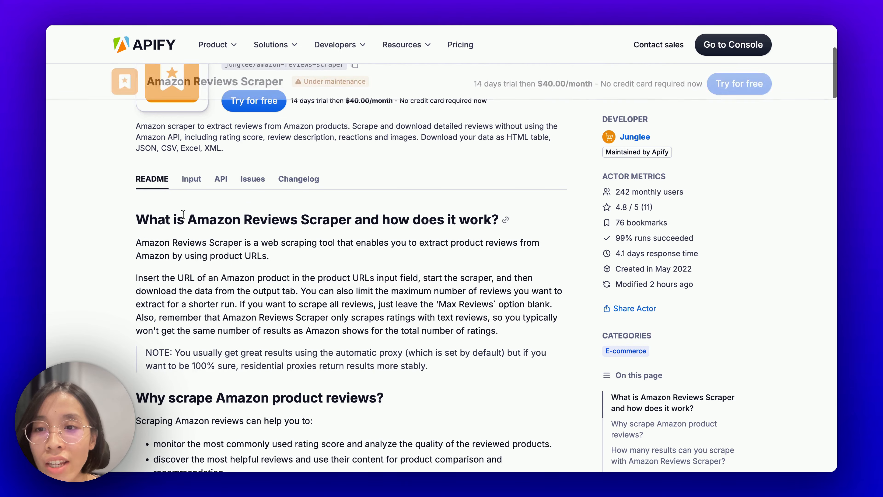
click(197, 185)
click(221, 179)
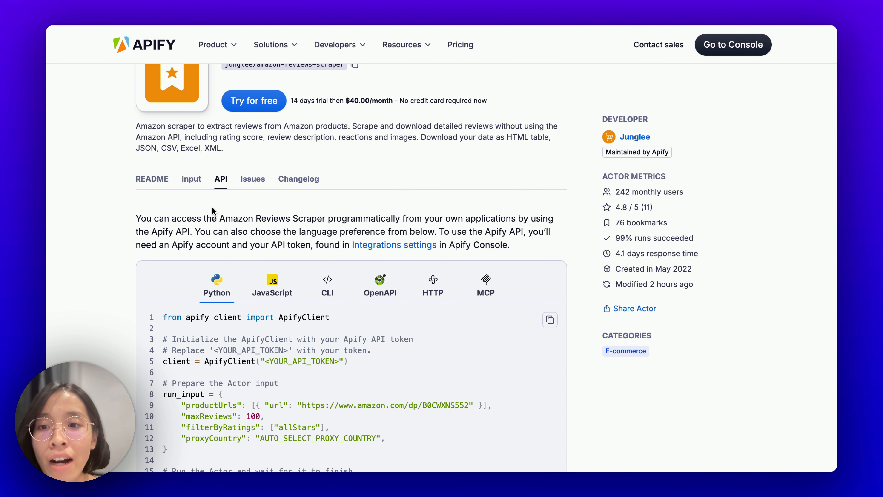
Step: Show the API example as an HTTP curl request and copy it to the clipboard
scroll(212, 210, down, 1)
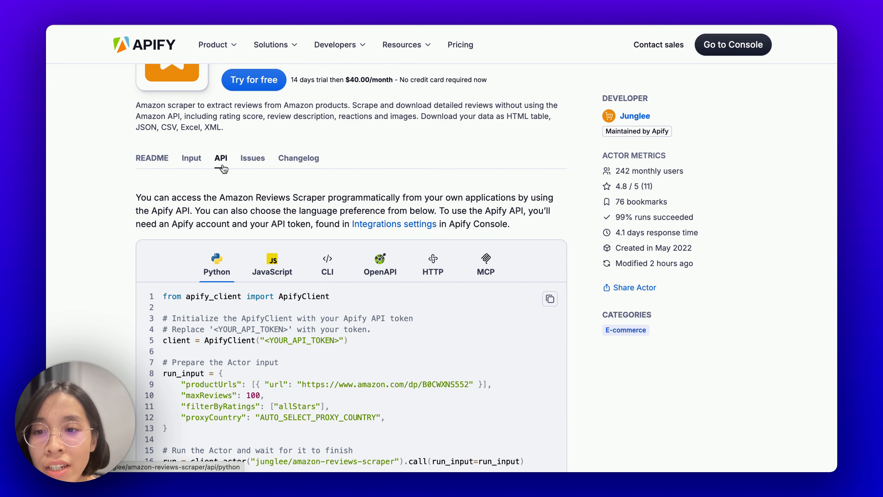
scroll(223, 169, down, 4)
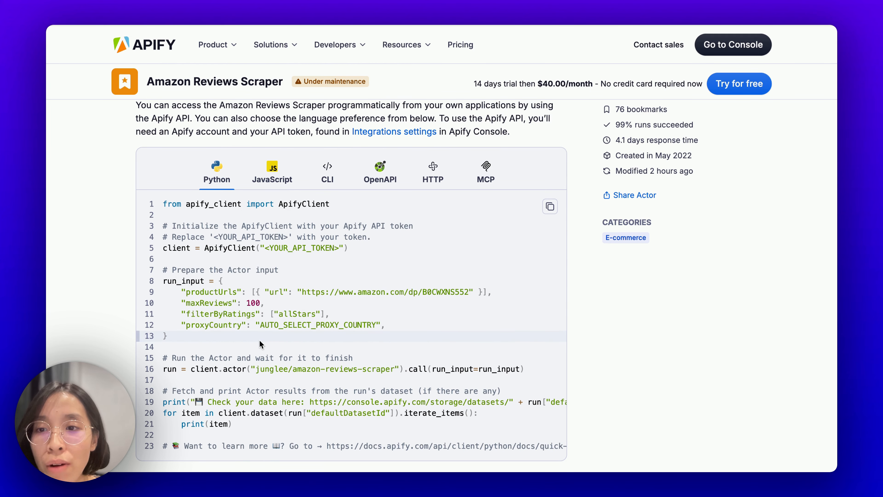
scroll(282, 185, down, 1)
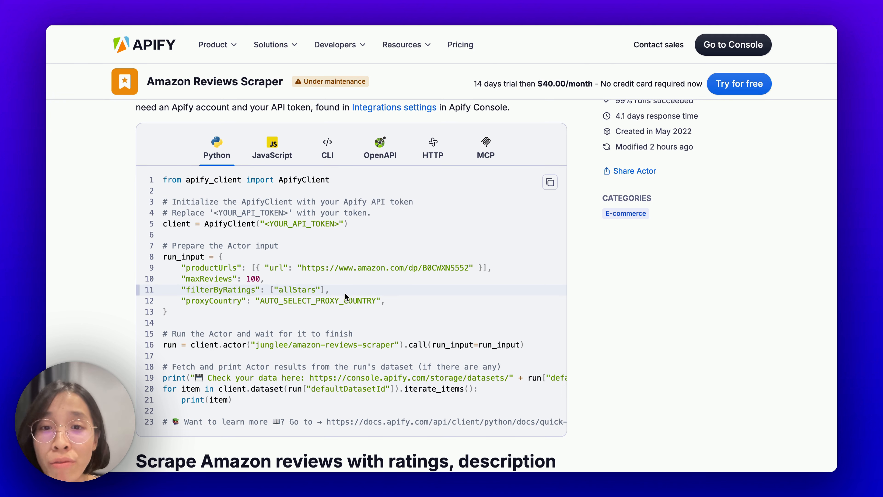
click(441, 163)
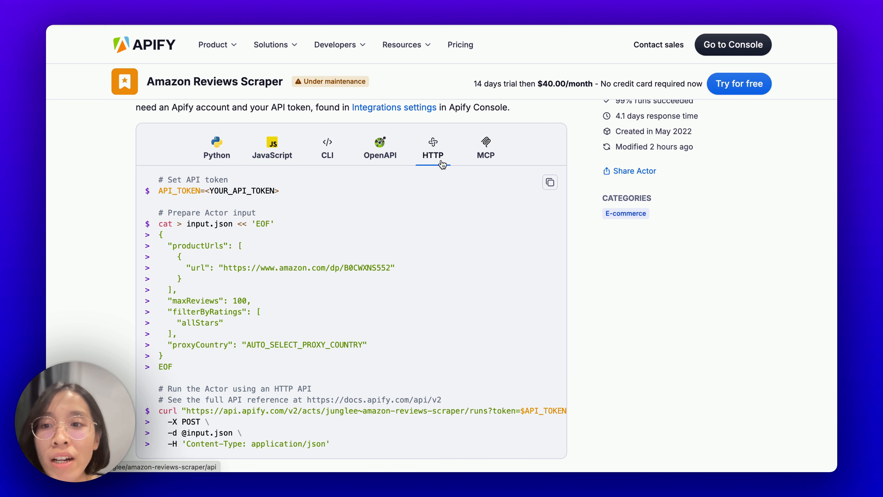
scroll(436, 223, down, 1)
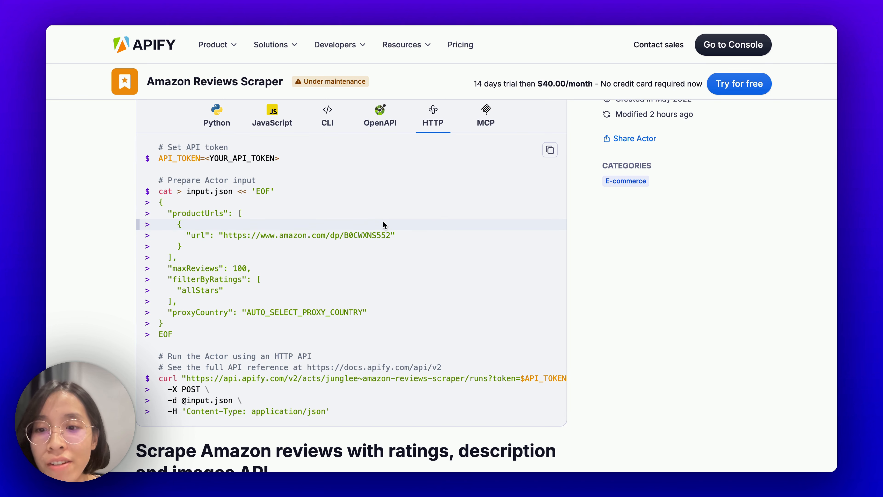
click(550, 151)
Step: Paste the copied curl command into MindPal's sample API request, then return to the Apify page
key(ctrl+Right)
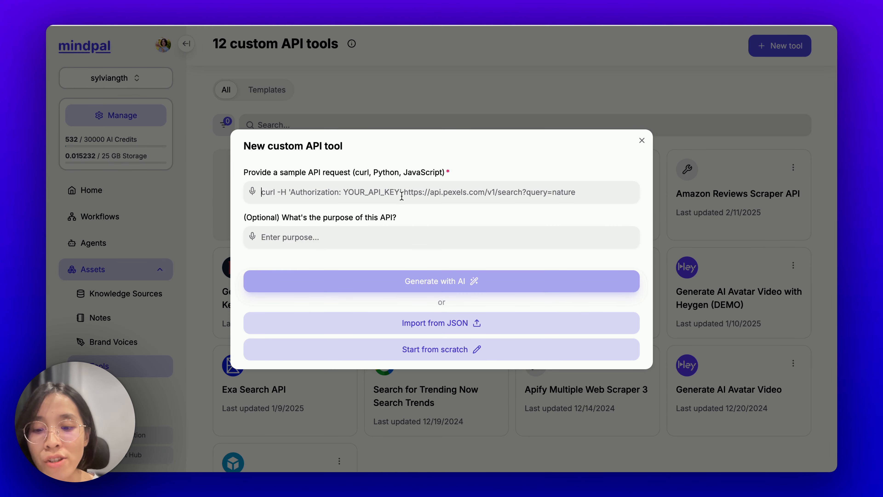
key(super+v)
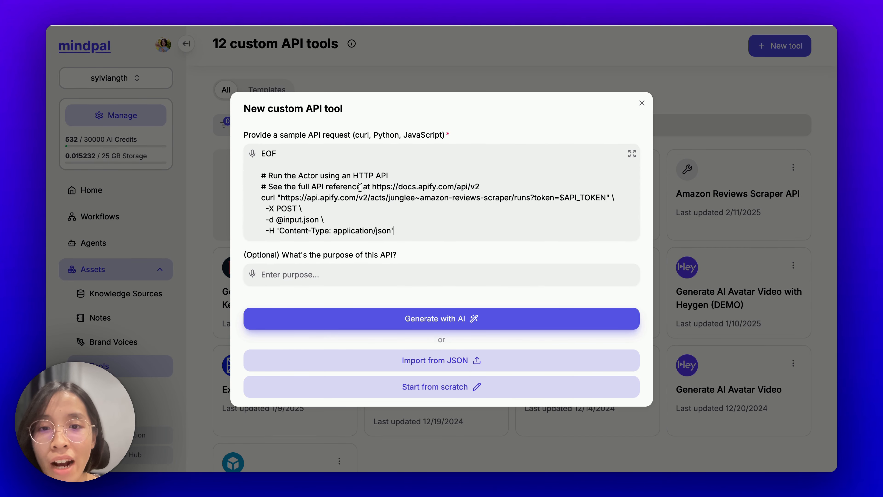
key(ctrl+Left)
scroll(428, 276, down, 8)
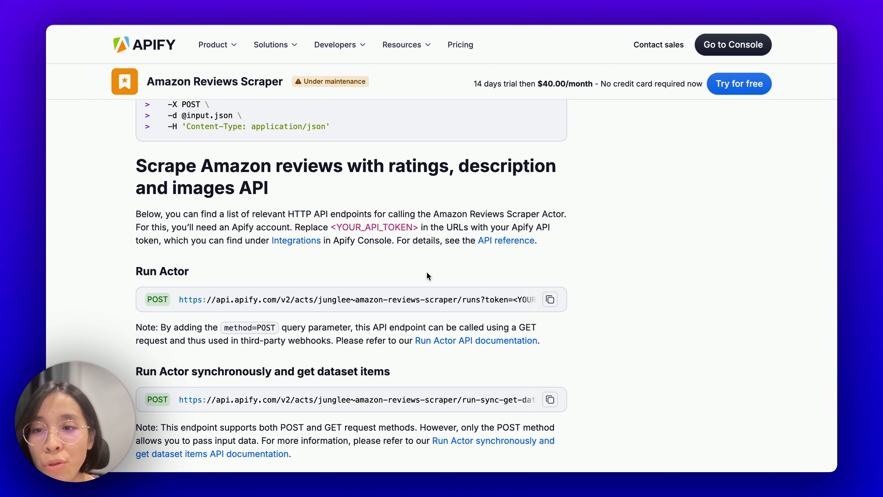
Step: Find the Run Actor and Run Actor synchronously endpoint headings on the Apify API page
scroll(427, 272, up, 1)
scroll(428, 276, down, 2)
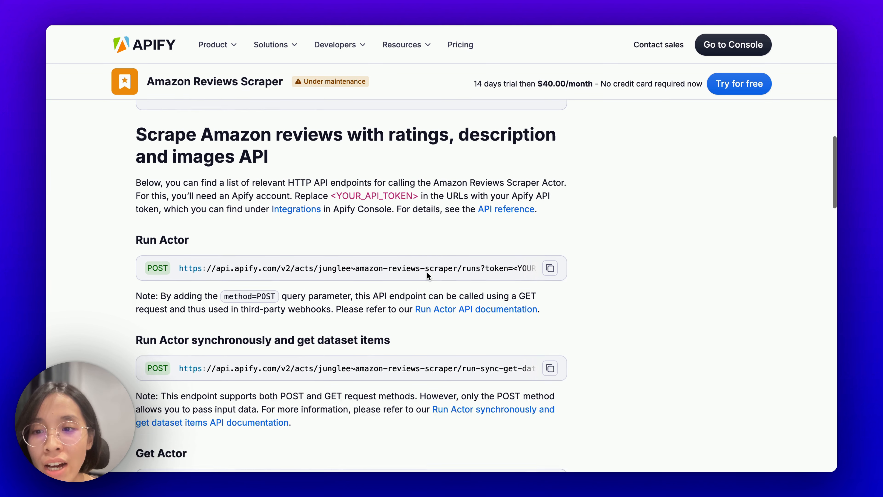
scroll(428, 276, up, 1)
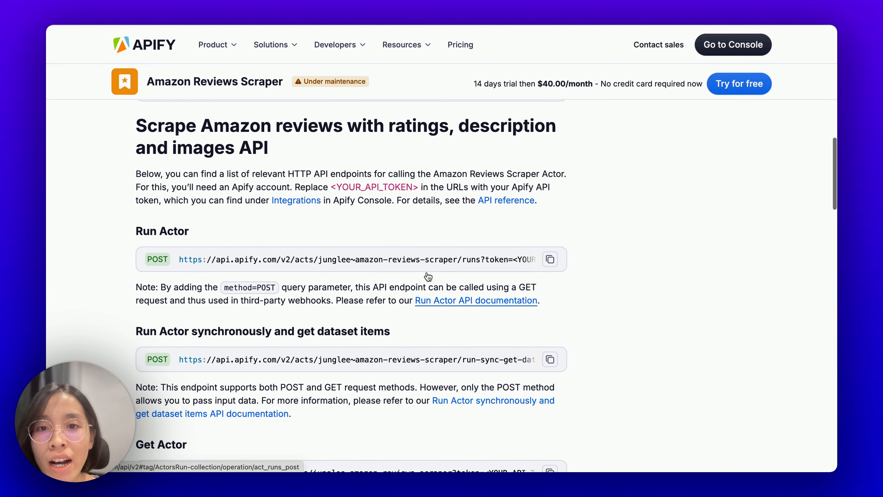
scroll(187, 285, down, 2)
drag(125, 175, 205, 174)
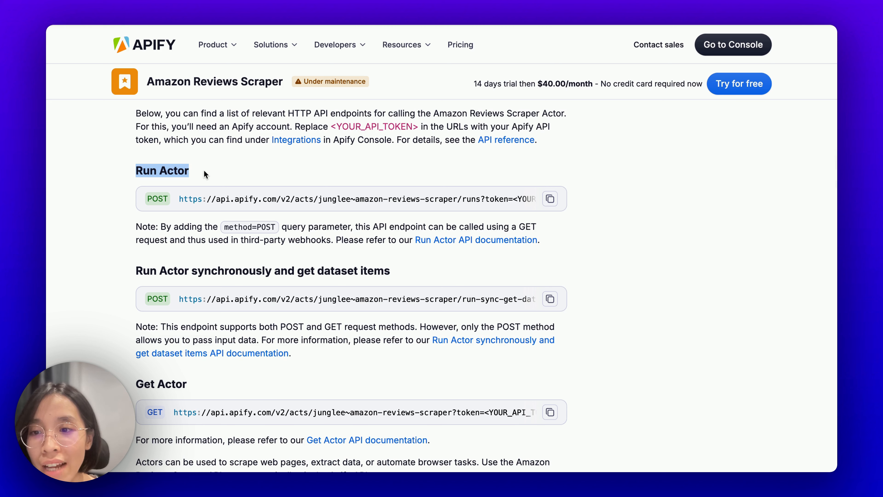
drag(130, 278, 290, 275)
click(456, 256)
Step: Pick out the 'Run Actor synchronously and get dataset items' endpoint, then select the old /runs URL in MindPal
triple_click(448, 271)
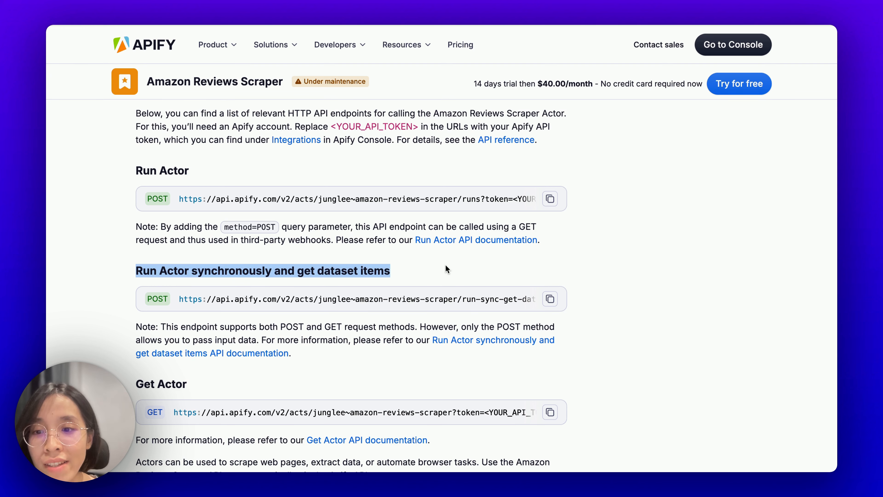
click(448, 273)
scroll(383, 296, down, 5)
scroll(269, 390, up, 5)
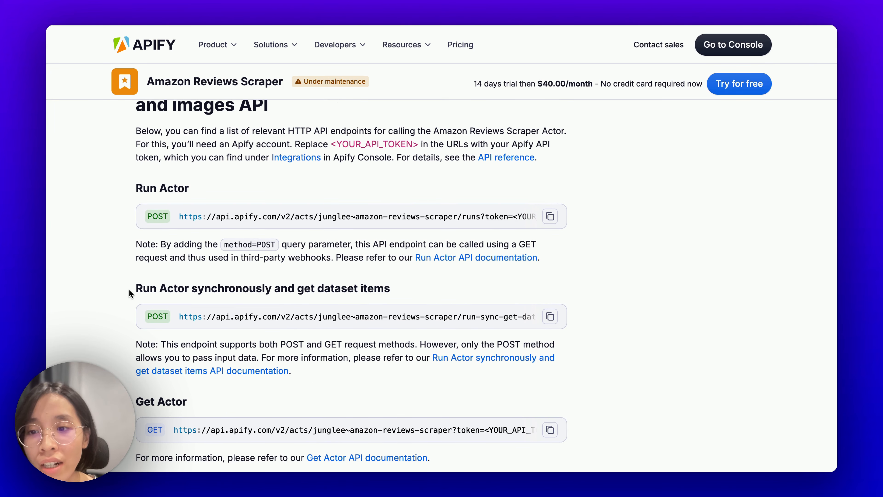
drag(129, 293, 380, 287)
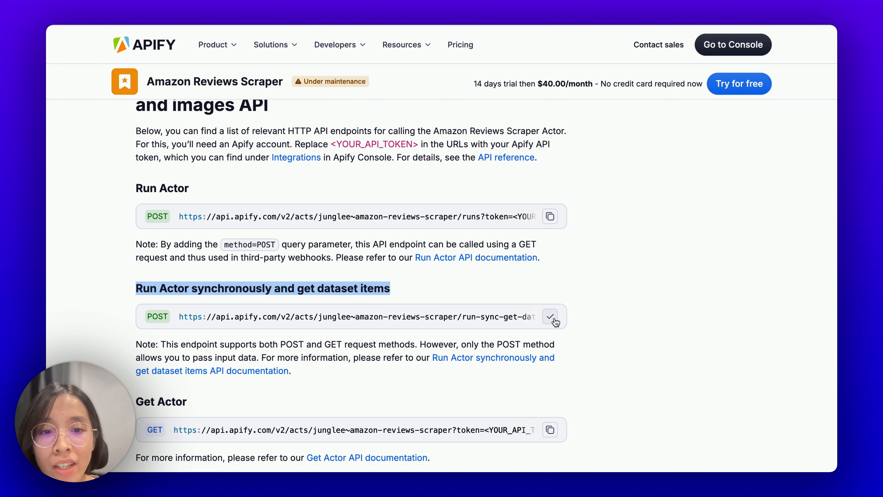
key(ctrl+Right)
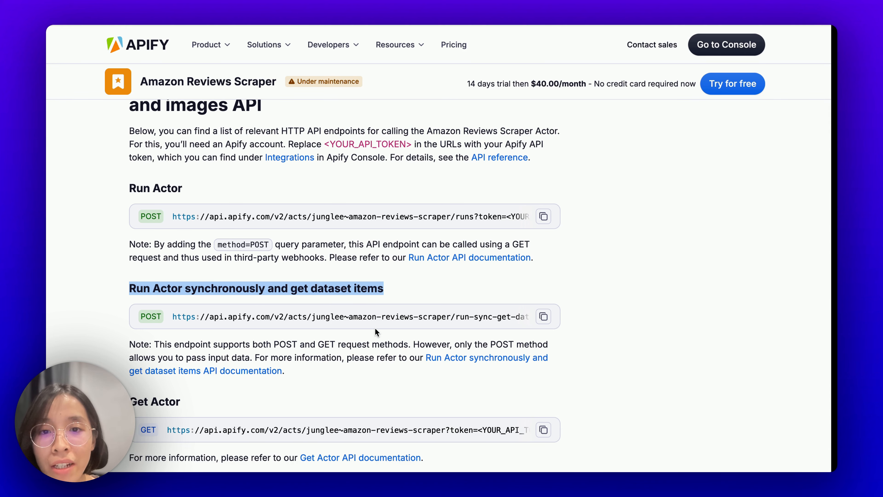
drag(281, 198, 529, 199)
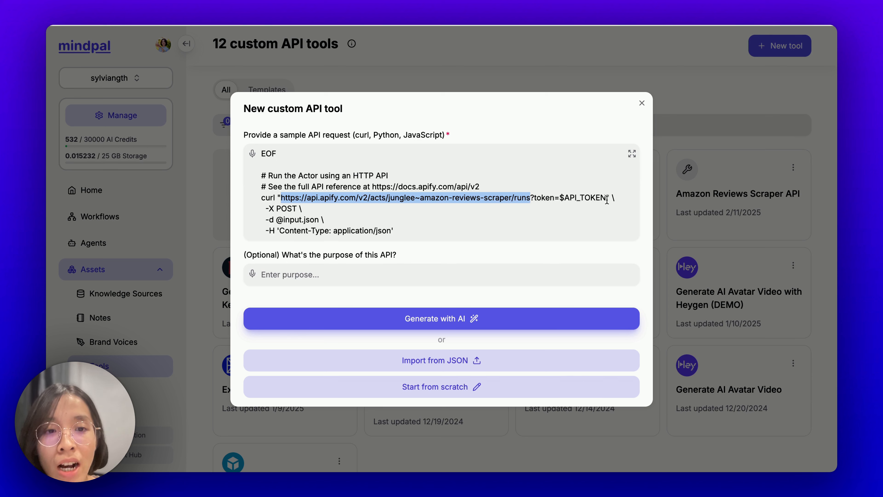
Step: Replace the /runs URL with the run-sync-get-dataset-items endpoint and delete the duplicate ?token=$API_TOKEN
key(super+v)
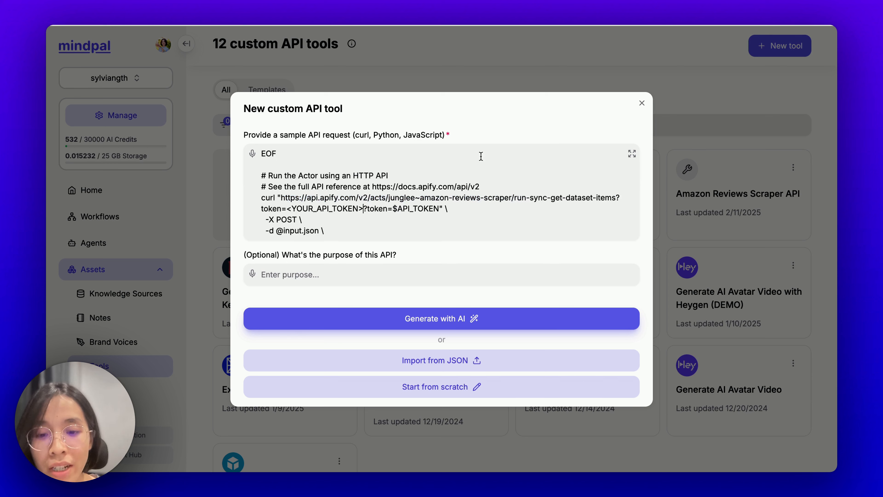
drag(364, 209, 424, 209)
drag(423, 209, 439, 211)
key(BackSpace)
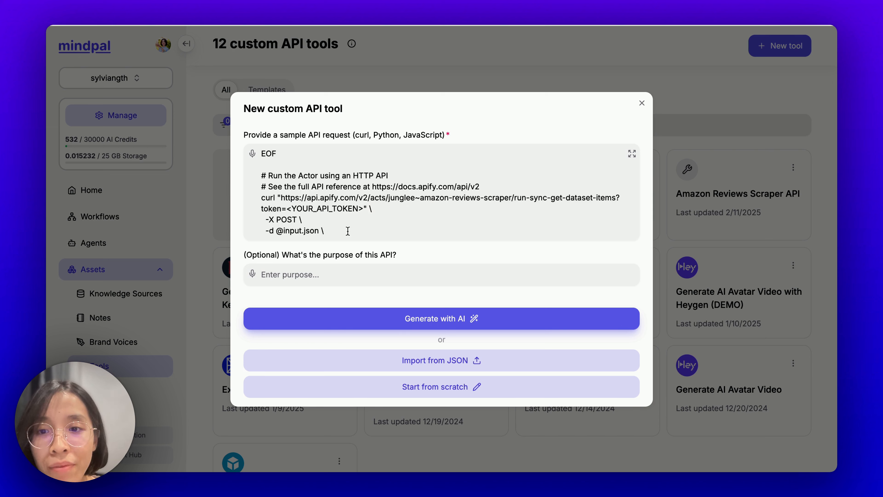
scroll(348, 224, down, 2)
scroll(417, 197, up, 2)
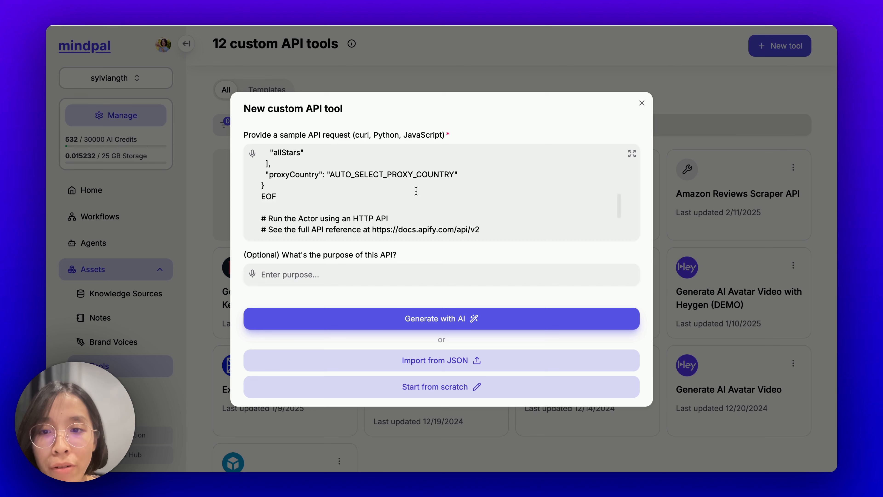
scroll(404, 191, down, 2)
drag(281, 187, 555, 195)
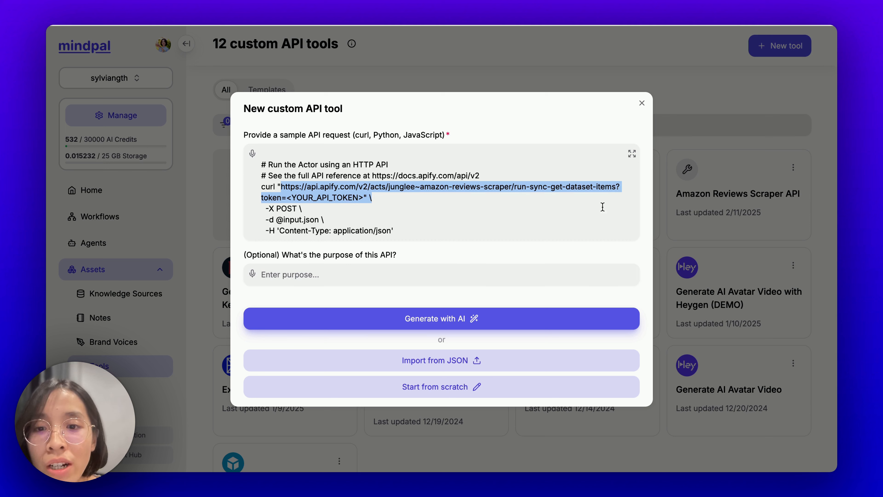
Step: Describe the API's purpose as 'scrape amazon reviews' and generate the tool settings with AI
click(381, 225)
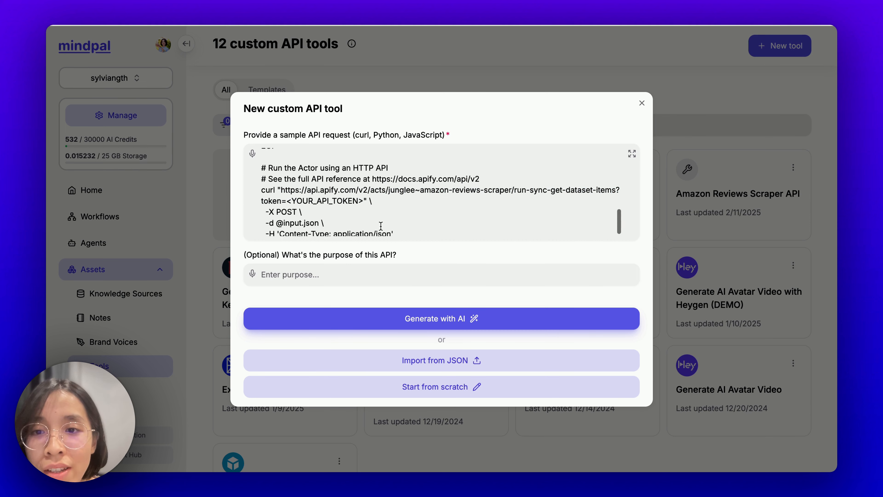
click(338, 274)
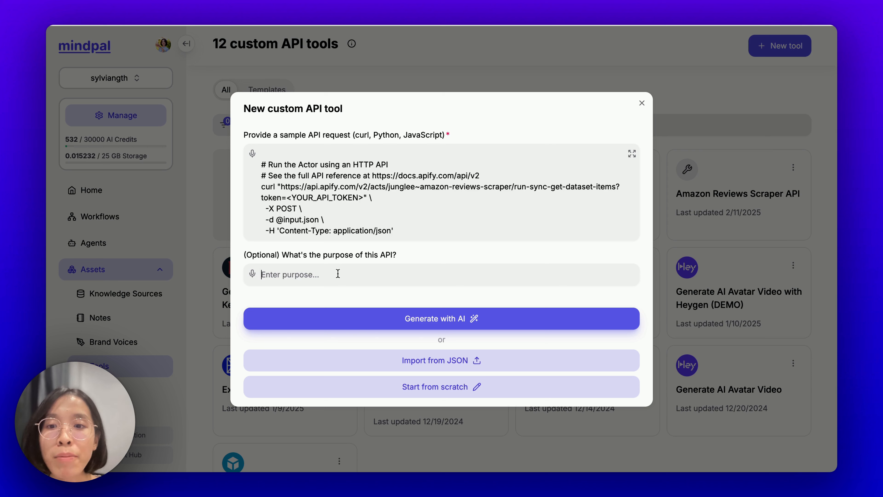
text(sc)
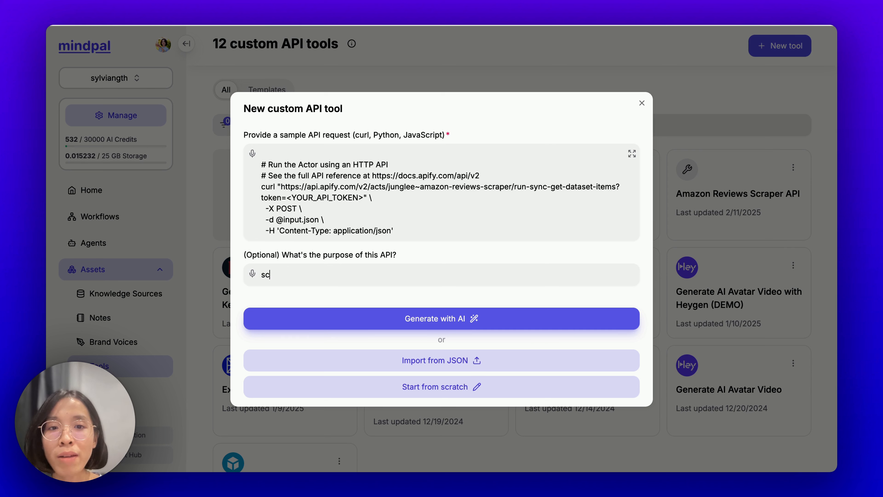
text(rape amazon reviews)
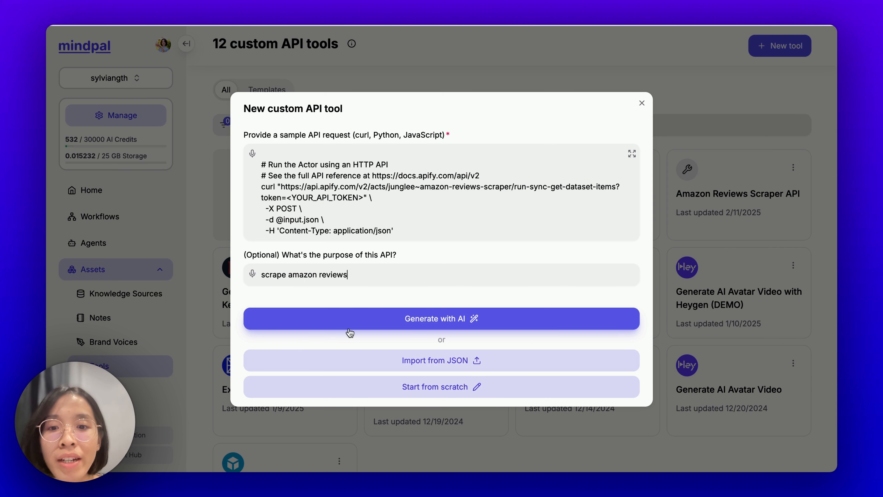
click(381, 320)
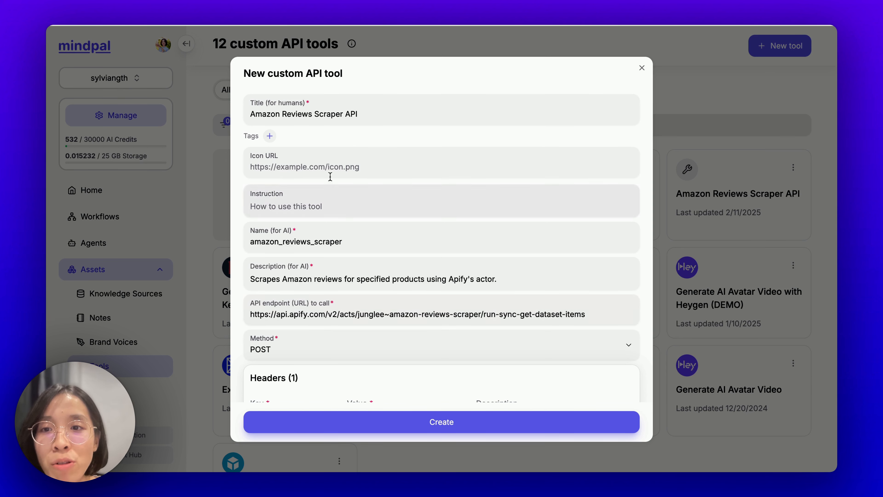
scroll(361, 179, down, 8)
scroll(361, 179, down, 1)
scroll(362, 180, up, 9)
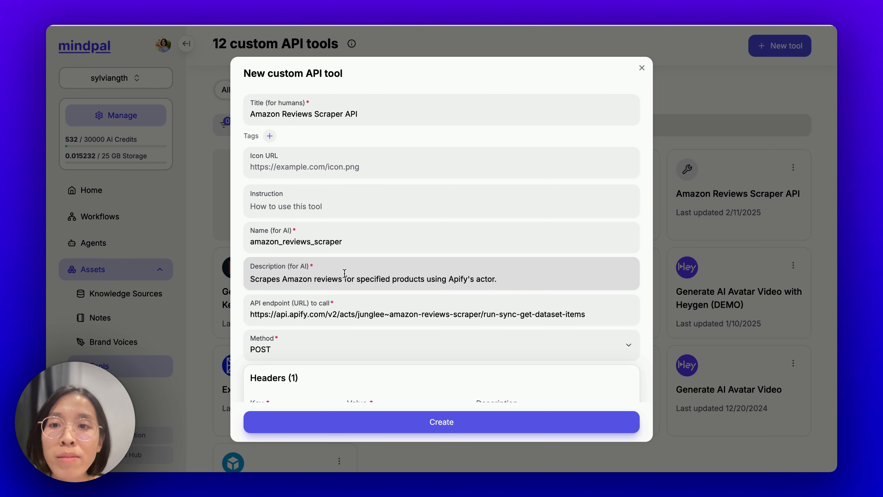
drag(256, 114, 365, 115)
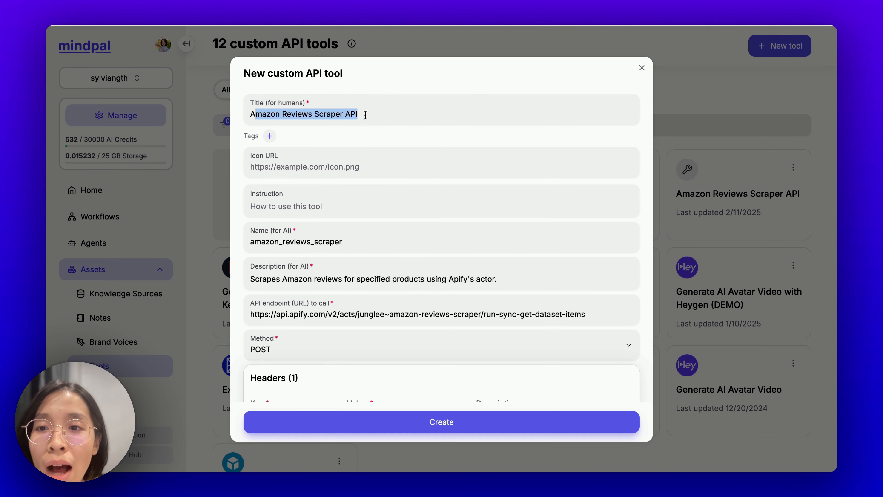
scroll(363, 215, down, 1)
drag(248, 204, 285, 207)
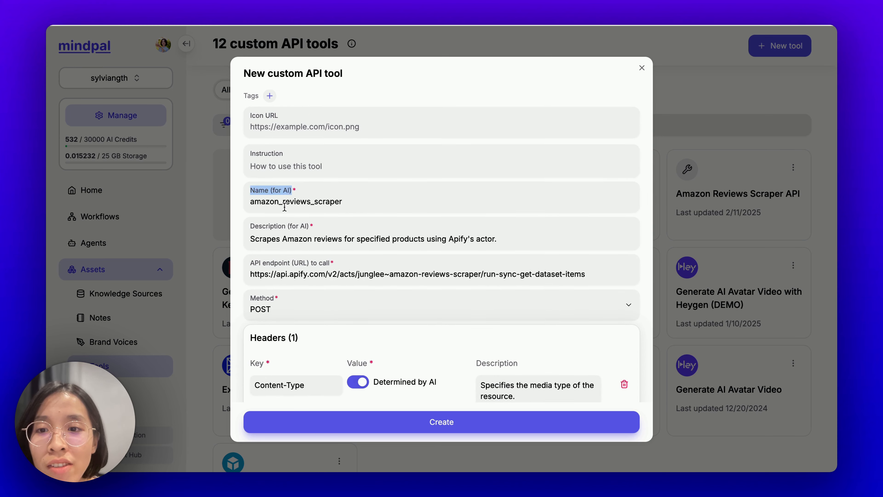
click(285, 206)
double_click(284, 204)
scroll(292, 204, down, 1)
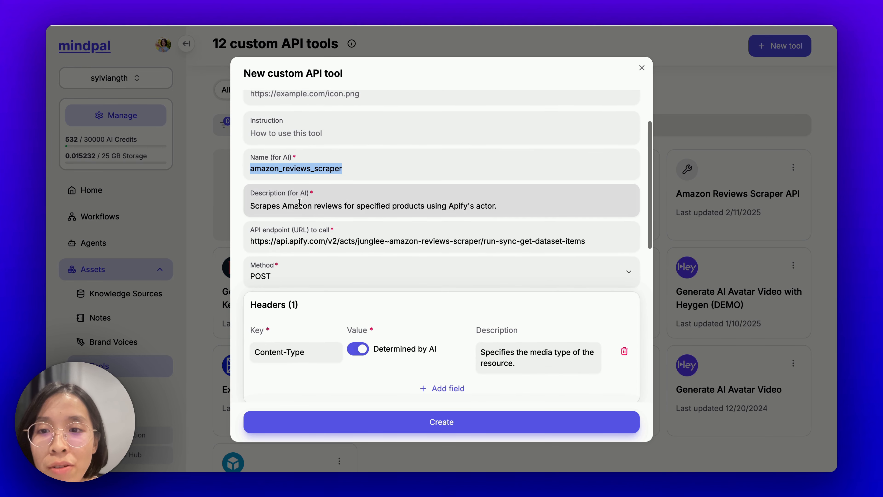
triple_click(301, 206)
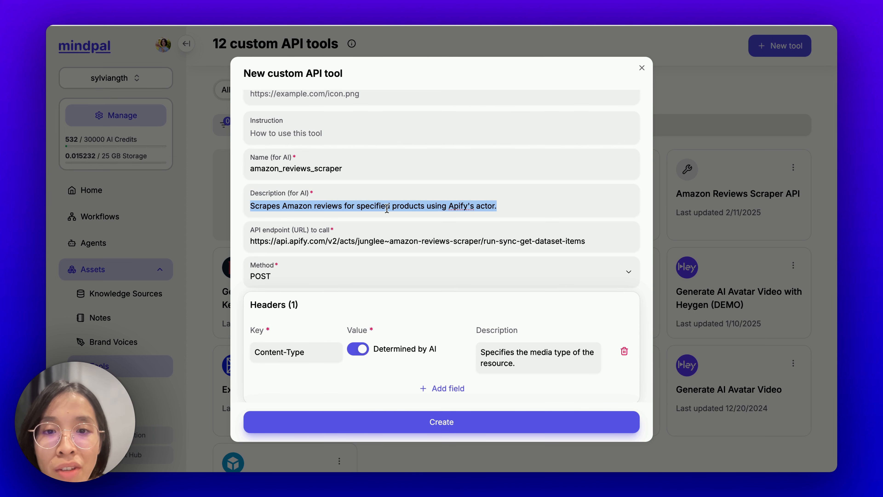
scroll(448, 216, down, 1)
click(304, 211)
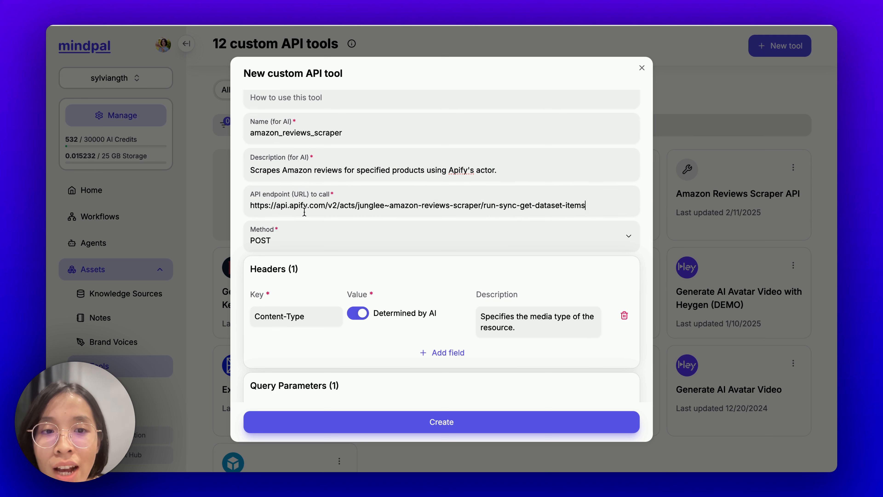
drag(359, 204, 596, 201)
scroll(596, 201, down, 1)
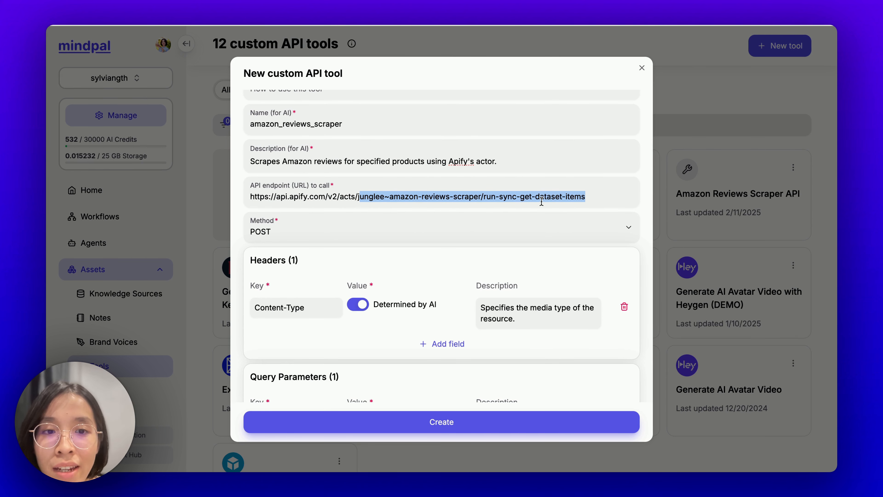
scroll(541, 210, down, 2)
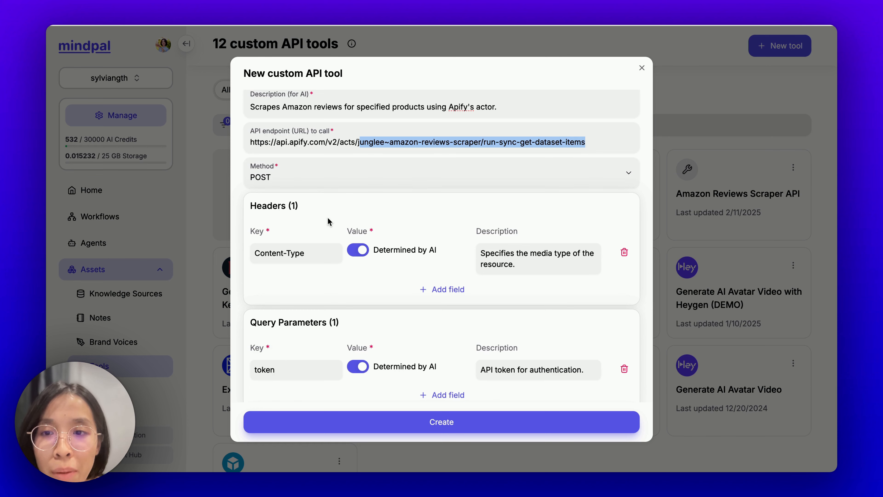
scroll(333, 217, down, 3)
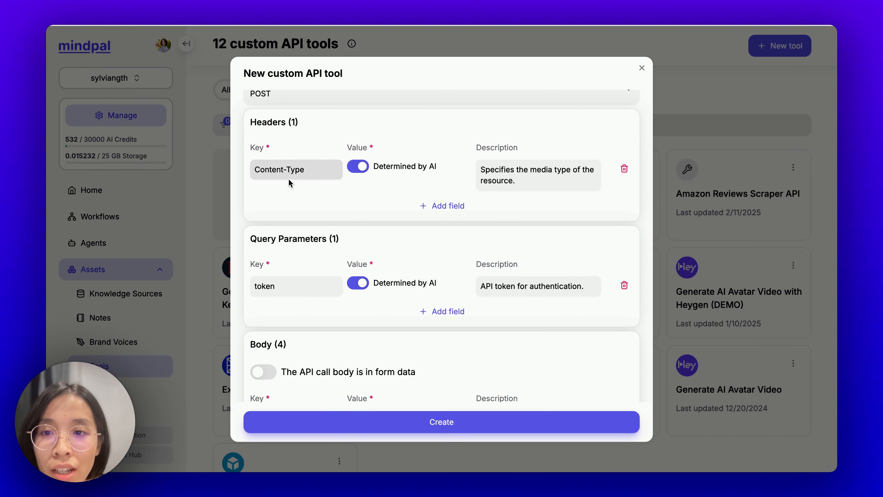
scroll(310, 194, down, 2)
scroll(314, 242, down, 2)
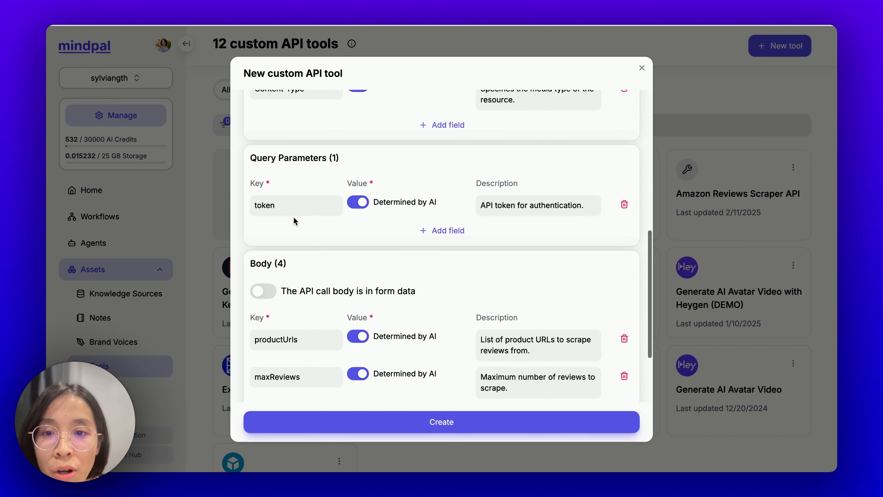
scroll(459, 216, down, 4)
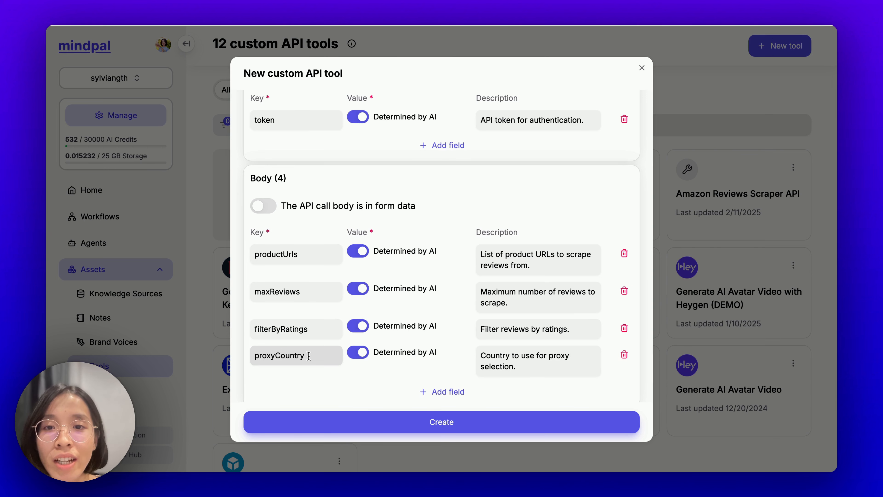
scroll(308, 356, up, 5)
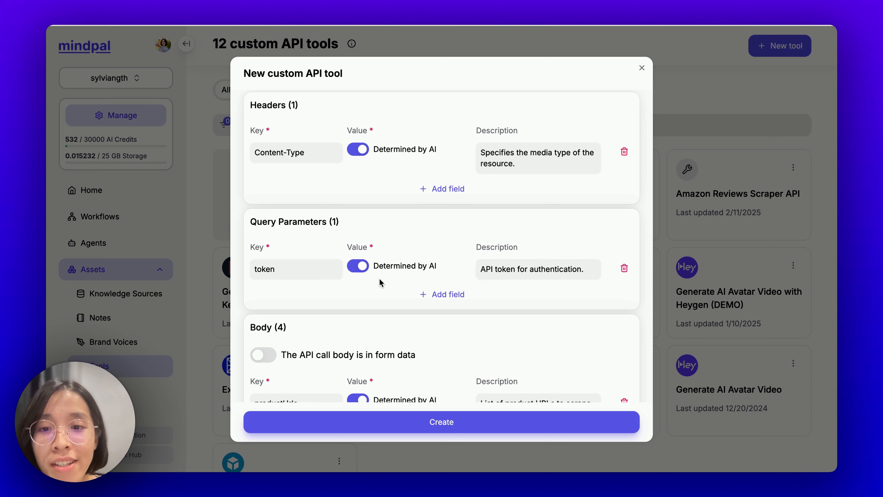
Step: Turn off 'Determined by AI' for the token parameter and select its <YOUR_API_TOKEN> value
click(358, 266)
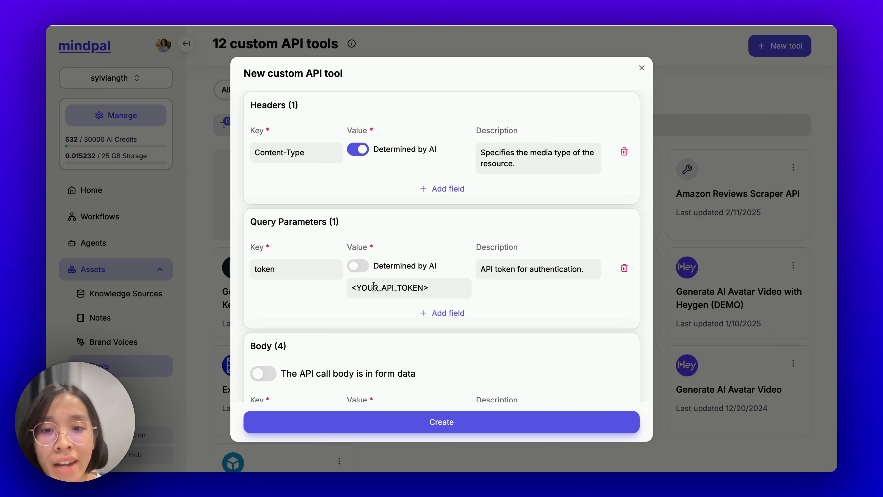
drag(433, 287, 348, 292)
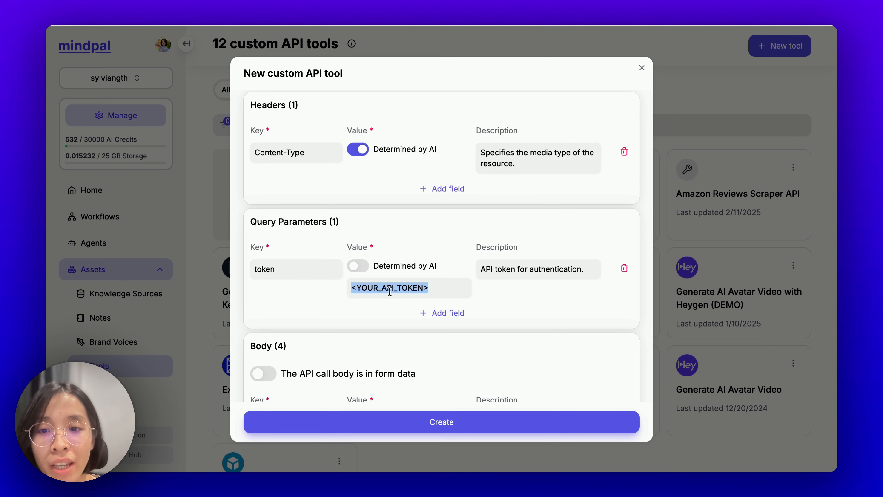
scroll(390, 292, down, 5)
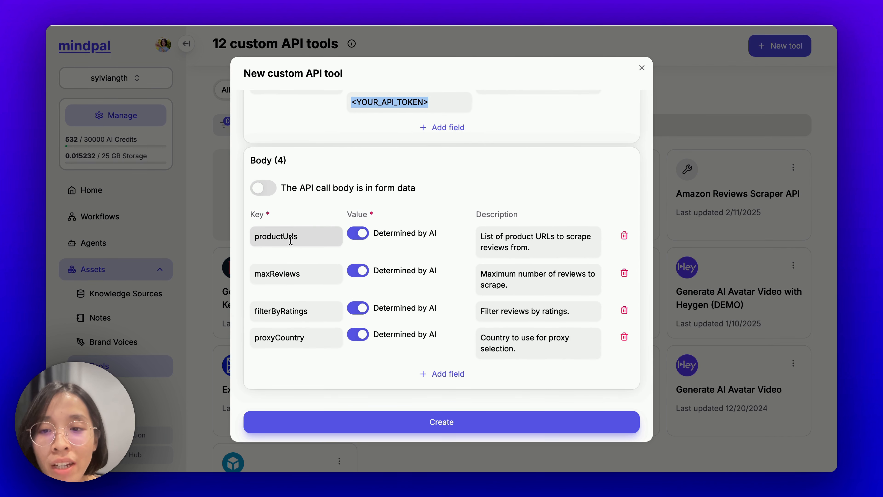
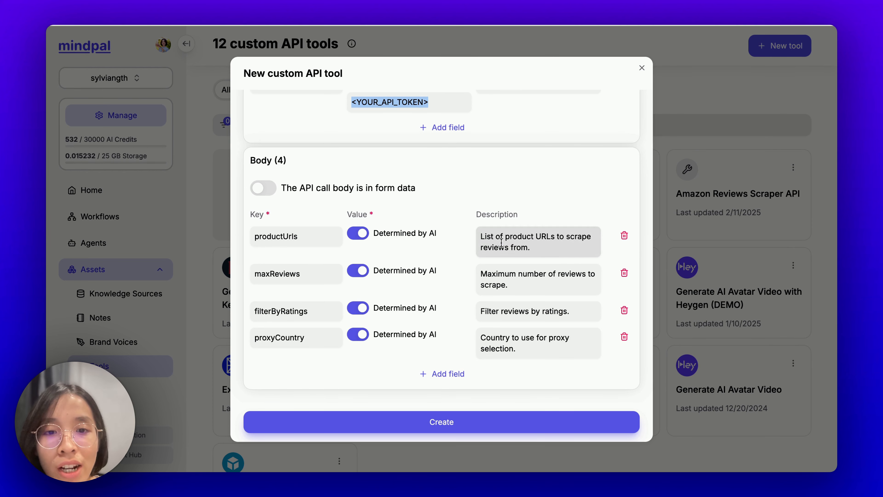
Step: Paste the example JSON and add the line 'MUST be an array of objects, each with a "url" property.'
triple_click(502, 244)
click(541, 249)
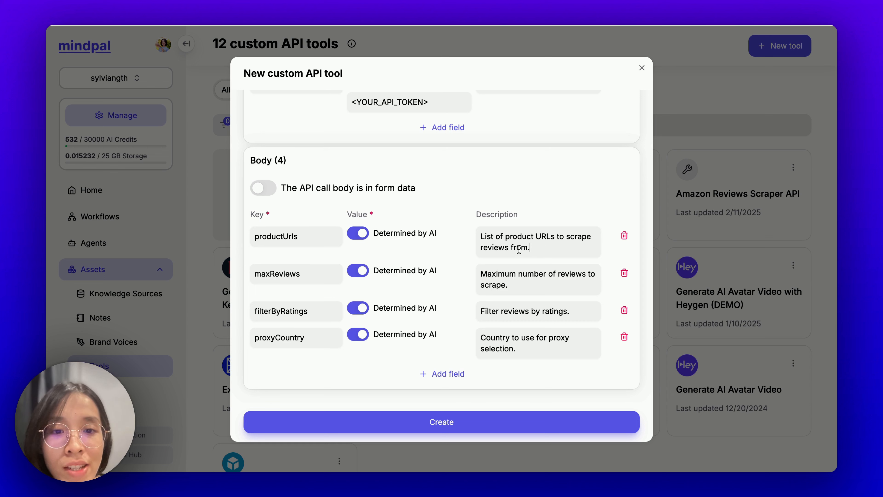
key(ctrl+v)
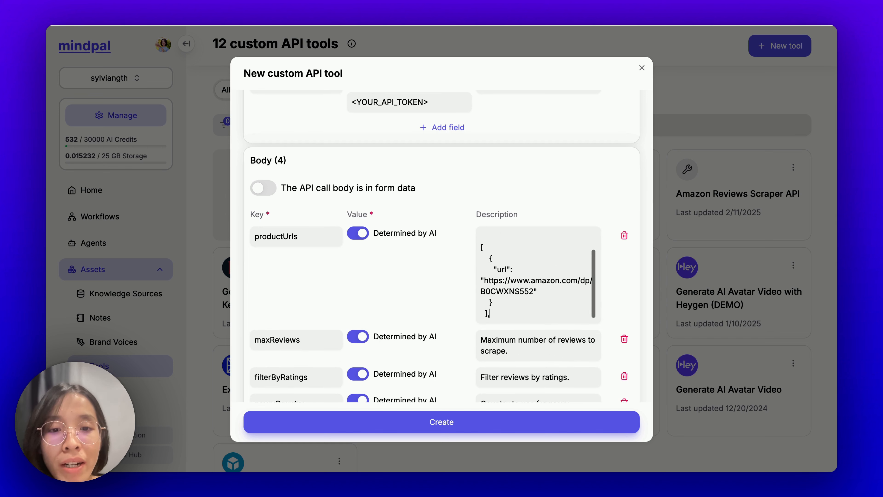
scroll(536, 252, up, 2)
click(536, 253)
key(Return)
key(Return)
key(Up)
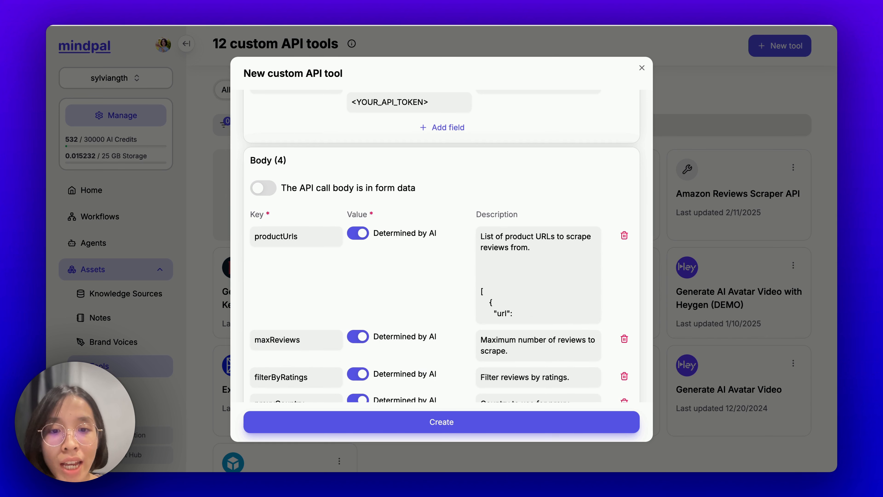
text(MUST )
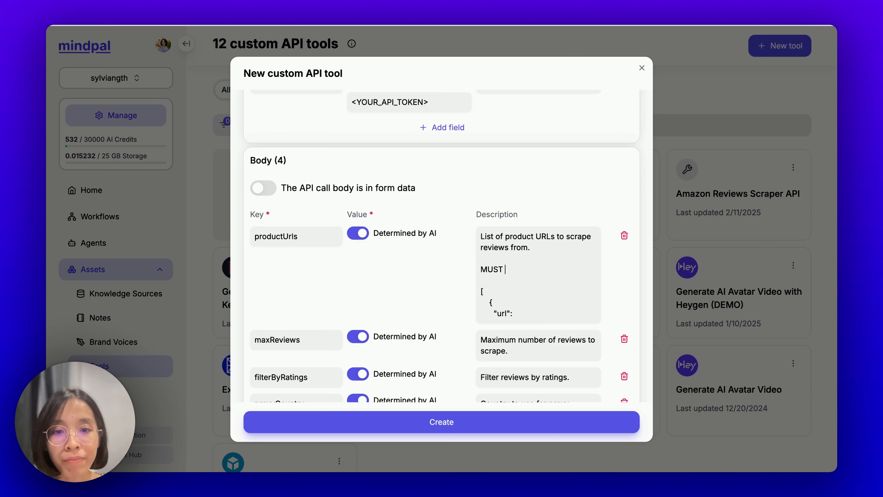
text(be an array of o)
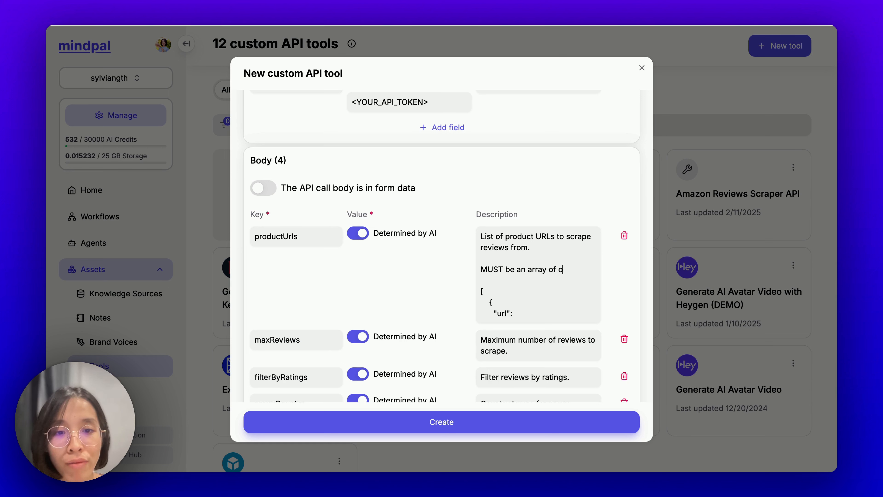
text(bjects, each w)
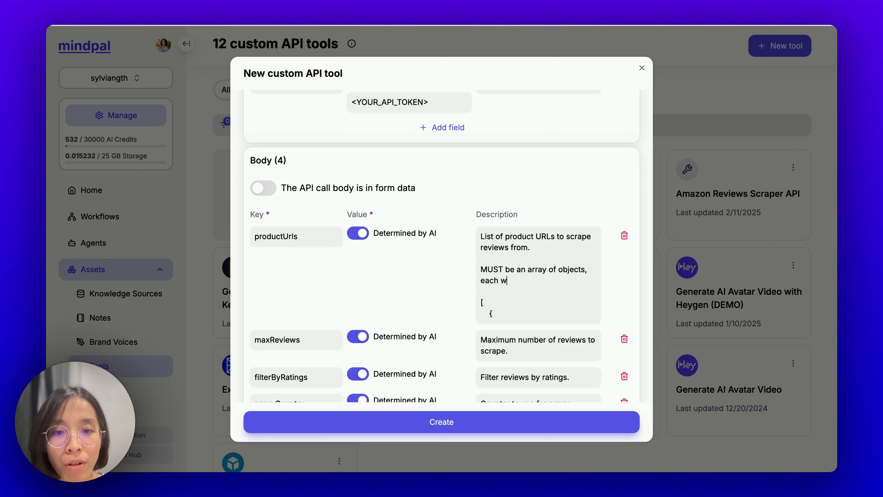
text(ith a "url" property.)
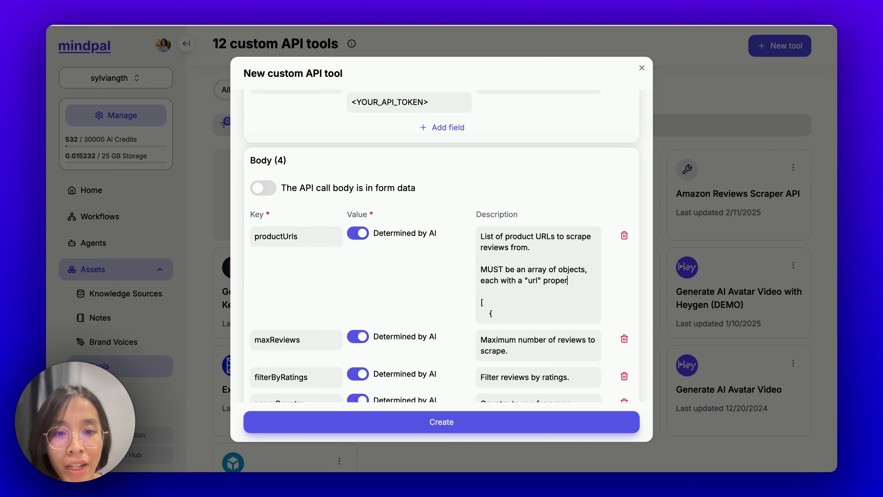
Step: Start an EXAMPLE line and replace the real Amazon URL with <URL_1>
scroll(557, 272, down, 1)
key(Return)
key(Return)
scroll(557, 272, up, 1)
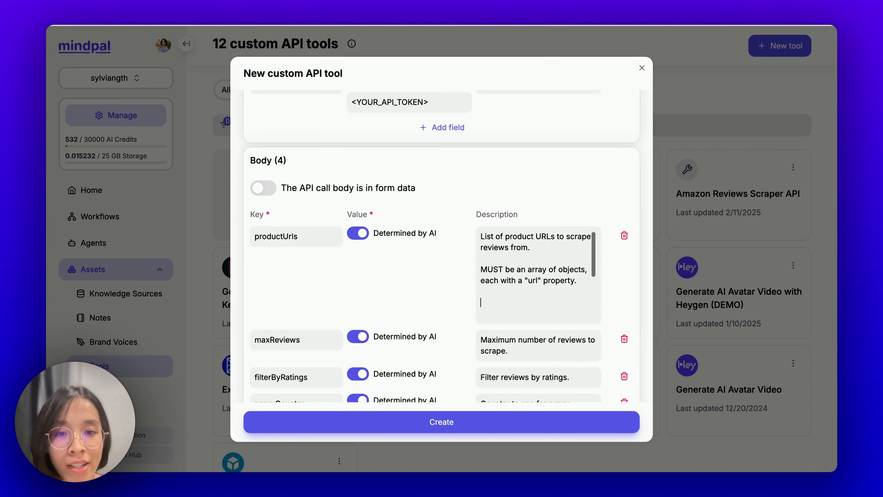
text(EXAMP)
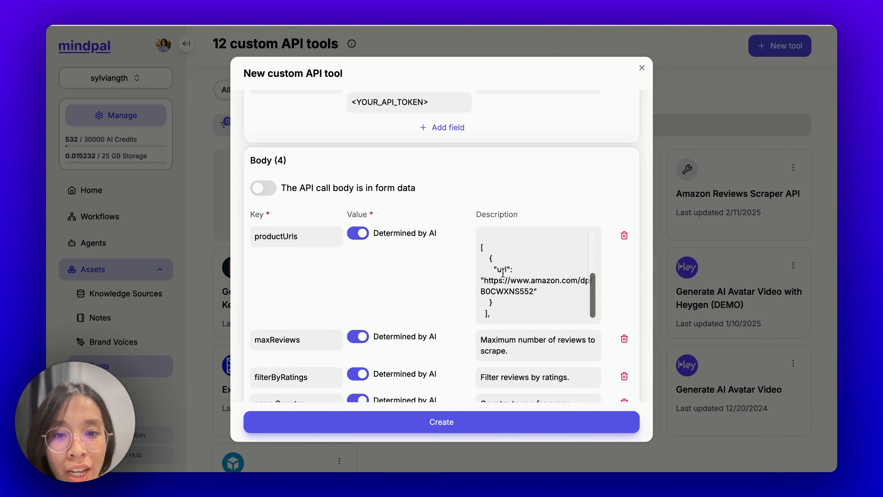
triple_click(502, 271)
click(535, 292)
key(alt+shift+Left)
key(alt+shift+Left)
key(alt+shift+Left)
key(alt+shift+Left)
key(alt+shift+Left)
key(alt+shift+Left)
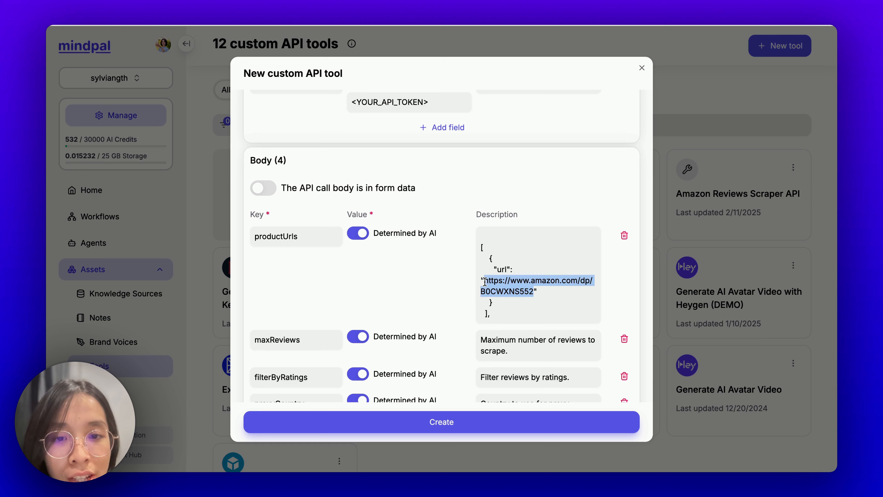
text(<)
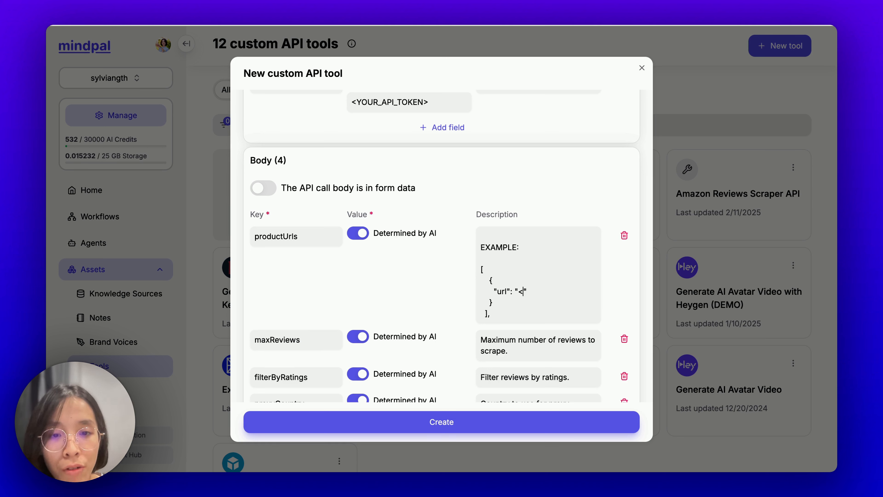
text(URL_1)
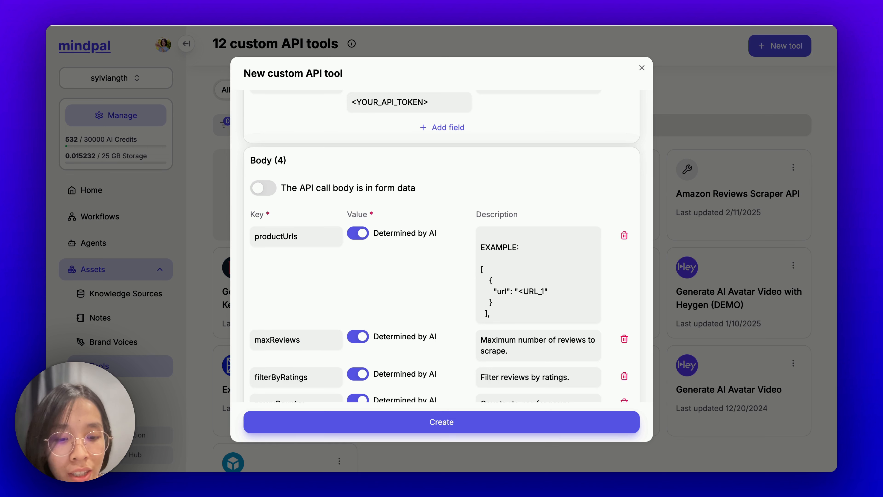
text(>)
Step: Add a second url object to the example with the placeholder <URL_2>
drag(487, 280, 501, 304)
key(ctrl+c)
click(505, 305)
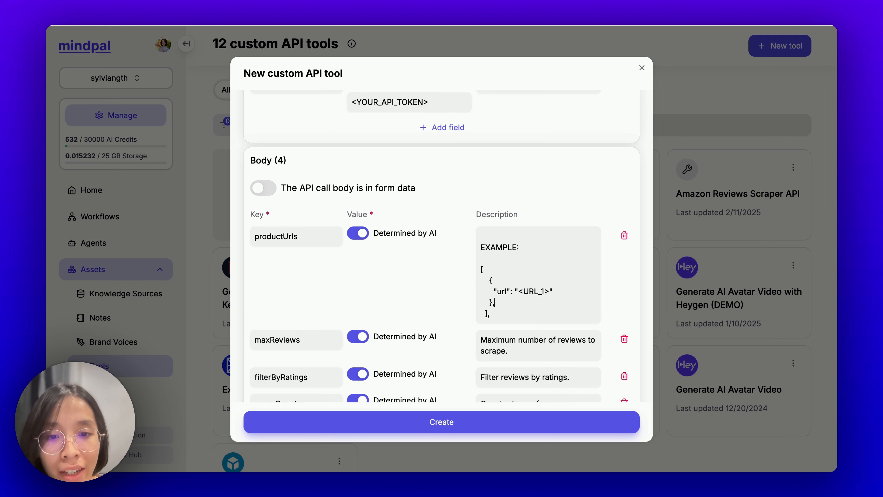
key(Return)
key(ctrl+v)
scroll(483, 272, down, 1)
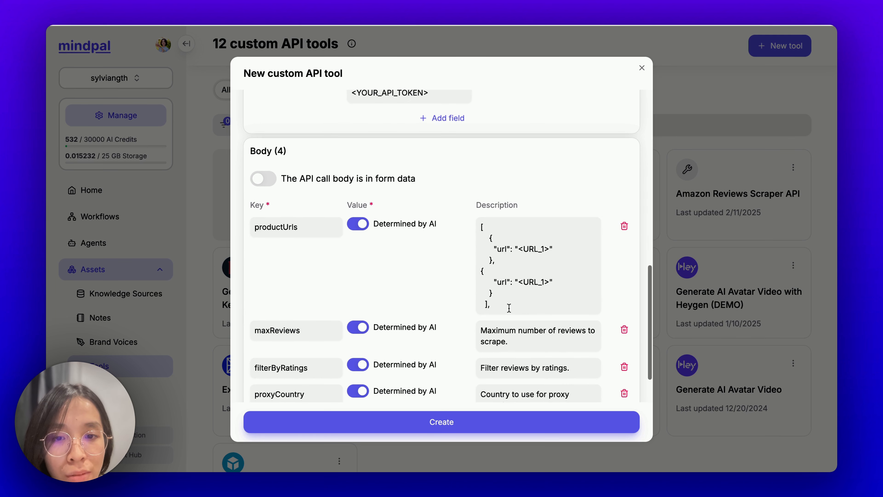
click(481, 272)
click(484, 306)
key(BackSpace)
key(BackSpace)
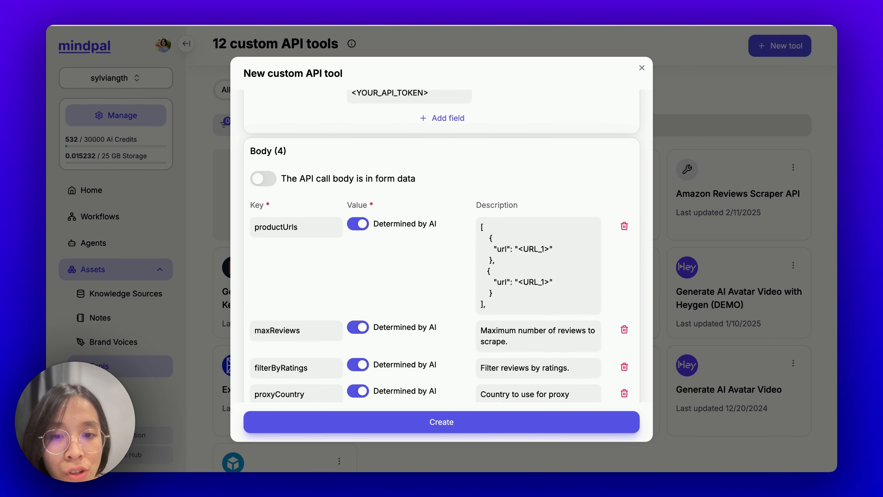
key(BackSpace)
scroll(540, 301, down, 1)
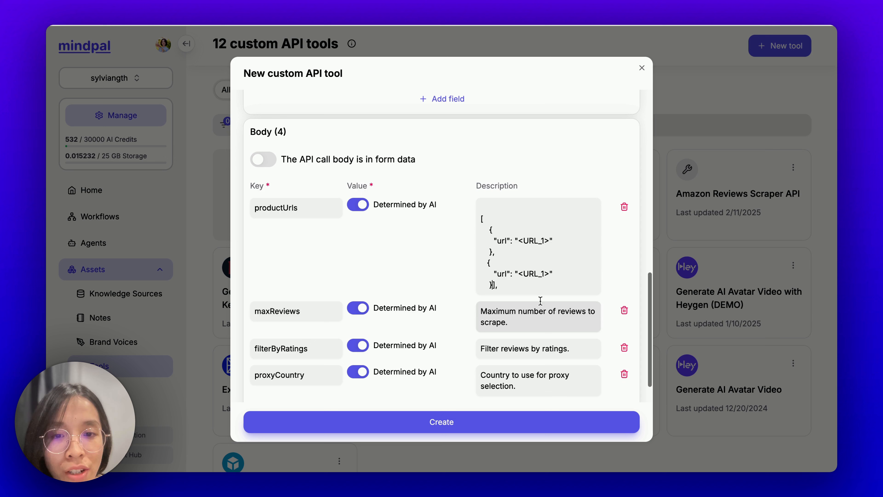
click(546, 272)
key(BackSpace)
text(2)
Step: Collapse the two-URL example array onto the EXAMPLE line and tidy its spacing
drag(490, 231, 465, 275)
key(BackSpace)
key(BackSpace)
key(BackSpace)
key(BackSpace)
key(BackSpace)
key(BackSpace)
key(BackSpace)
key(BackSpace)
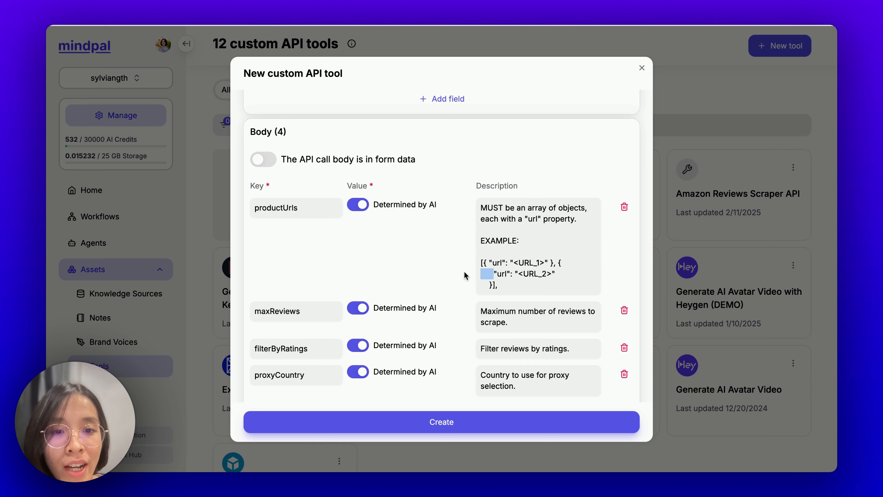
key(BackSpace)
key(BackSpace)
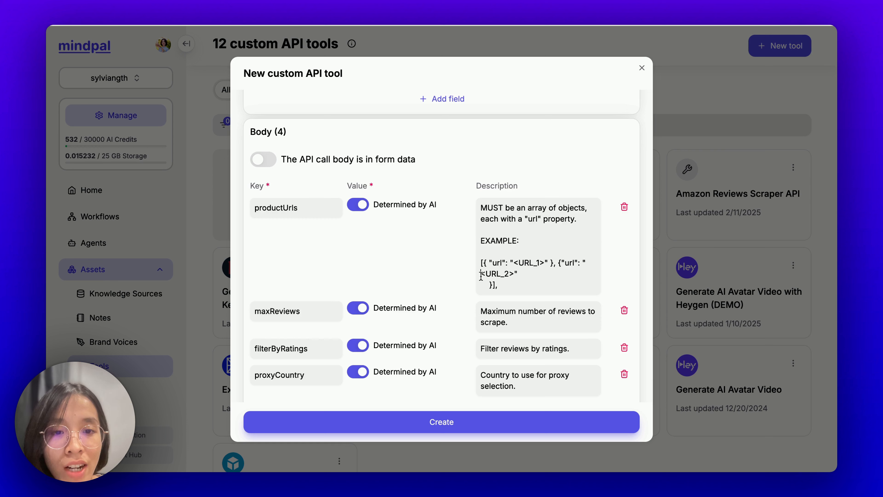
click(489, 285)
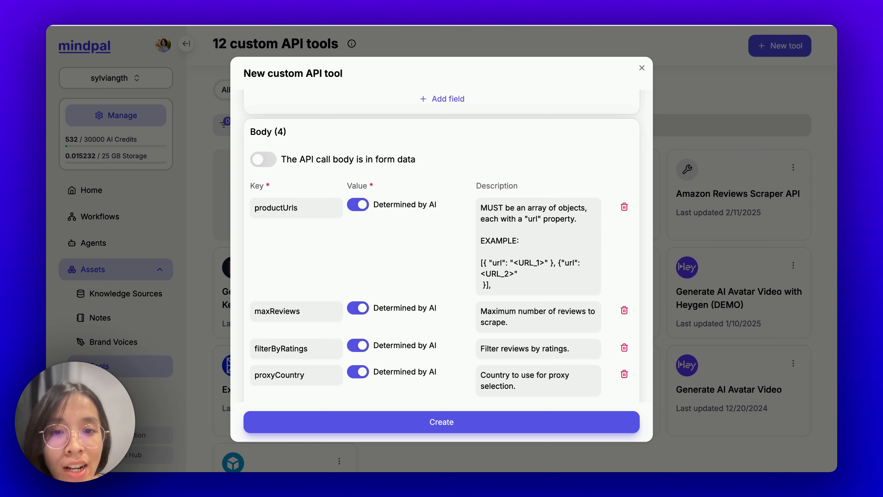
key(BackSpace)
key(BackSpace)
click(551, 274)
key(BackSpace)
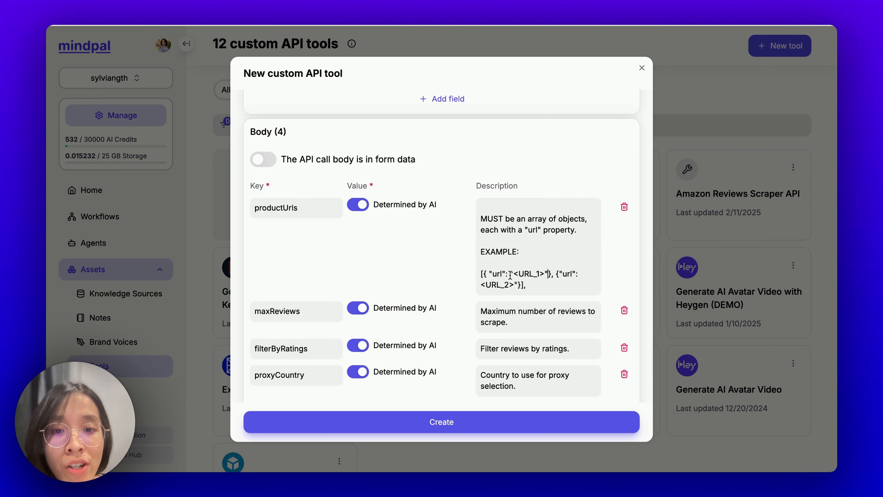
click(491, 274)
key(BackSpace)
scroll(487, 275, up, 2)
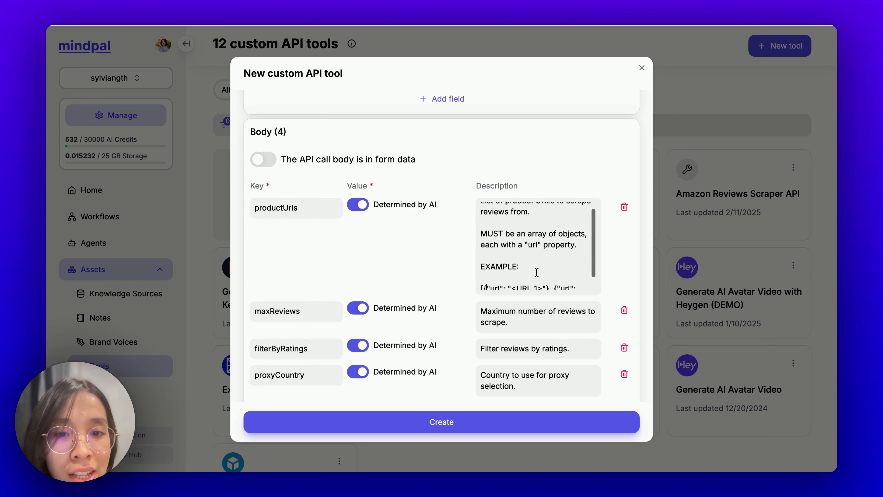
scroll(486, 279, down, 2)
click(481, 274)
key(BackSpace)
key(BackSpace)
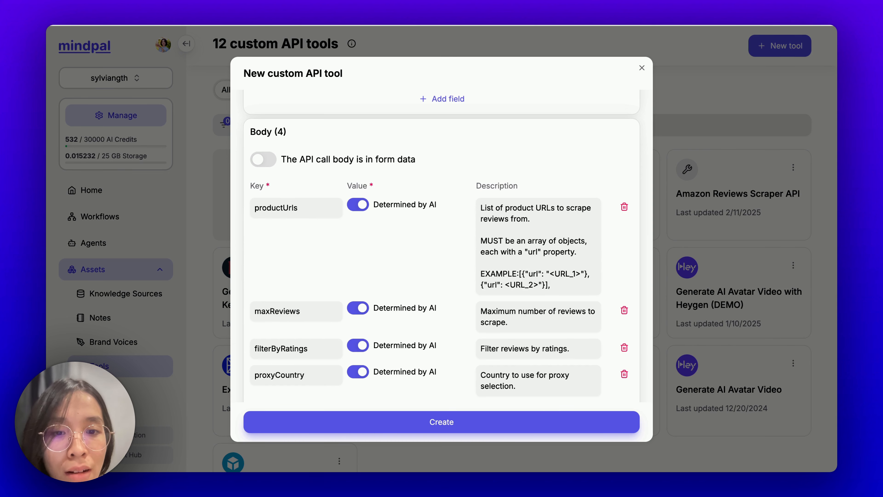
click(560, 288)
key(BackSpace)
scroll(560, 288, down, 2)
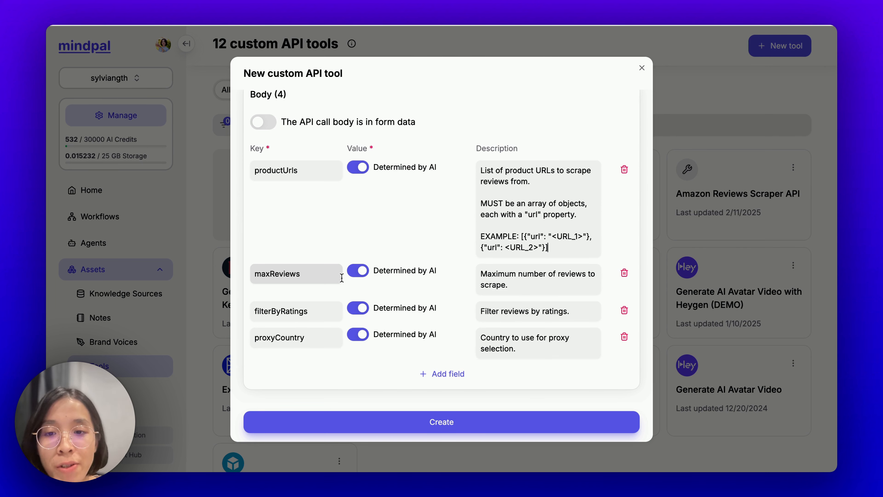
Step: Fix maxReviews at 50 instead of AI-determined, then go to the Apify scraper page
click(358, 272)
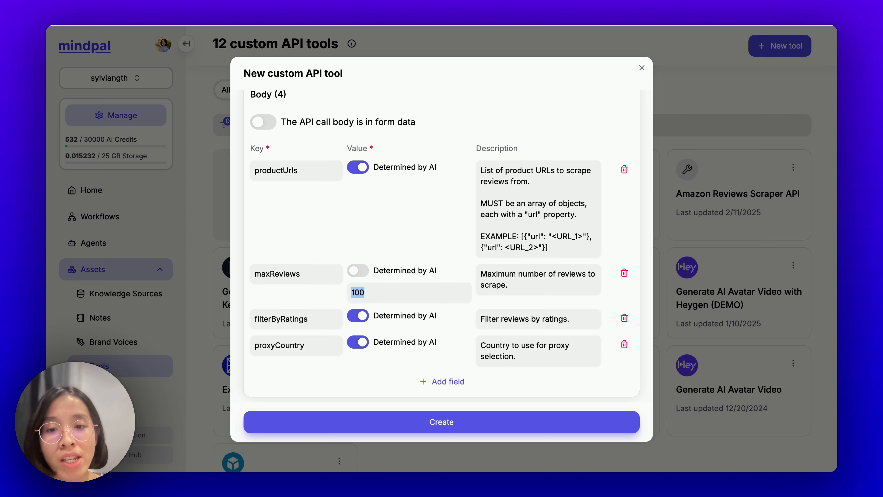
text(50)
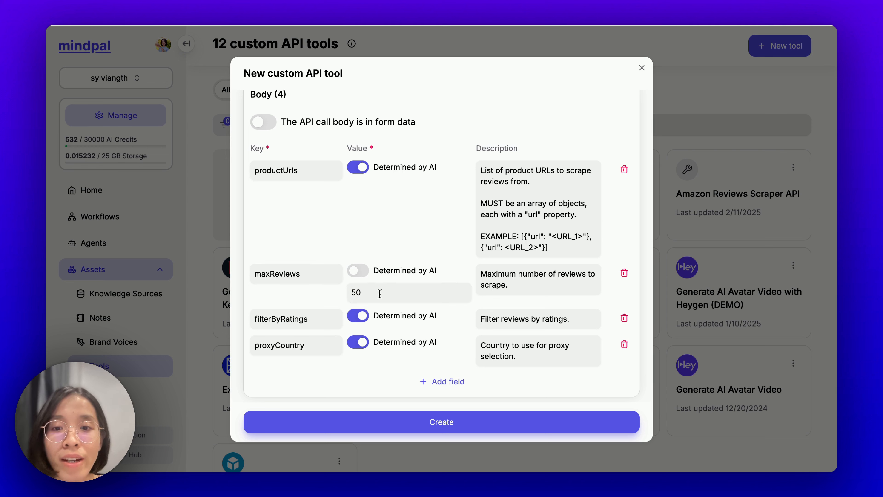
key(ctrl+Tab)
Step: Read the scraper's Input docs down to Filter by ratings and Proxy country, then return to MindPal
click(192, 190)
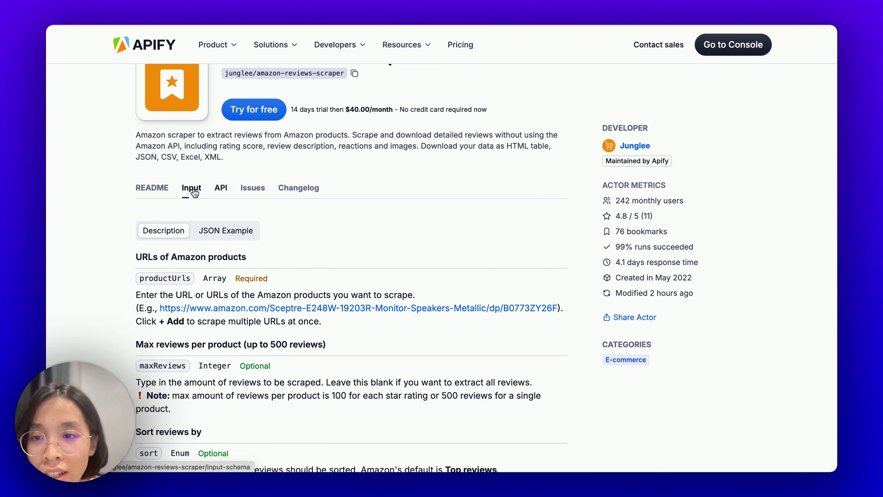
scroll(241, 189, down, 3)
scroll(239, 209, down, 9)
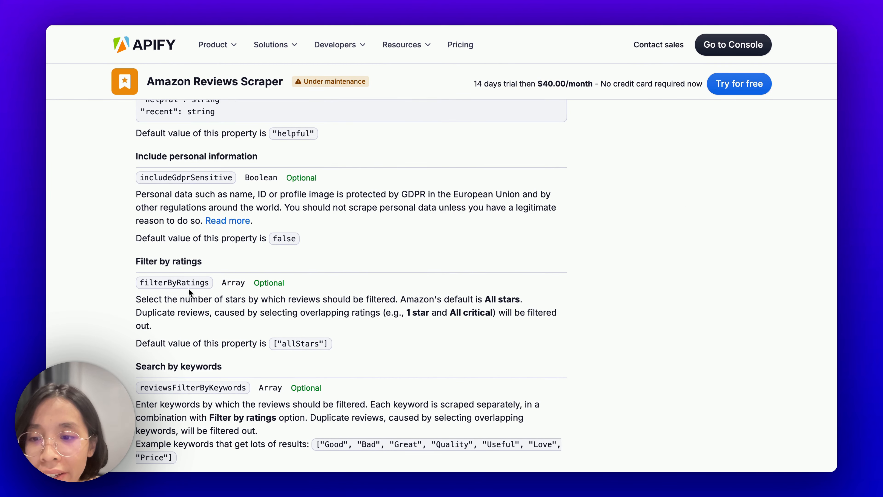
scroll(188, 289, down, 12)
scroll(198, 387, down, 20)
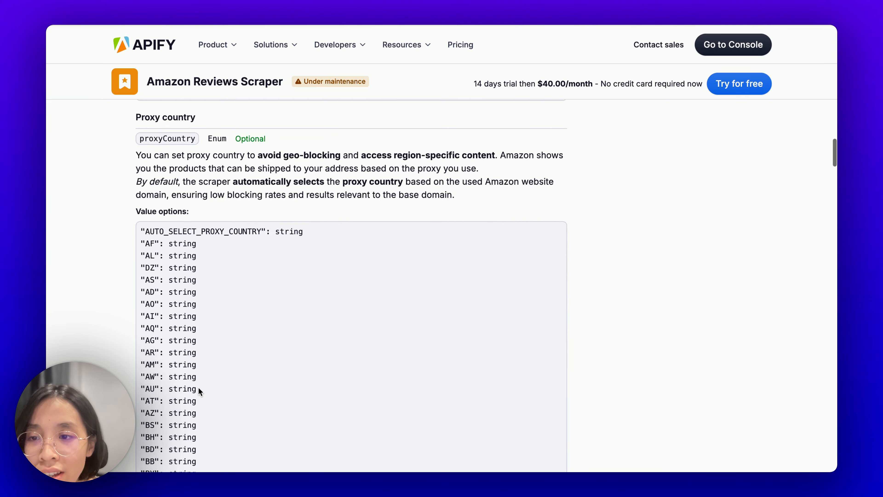
scroll(162, 248, up, 5)
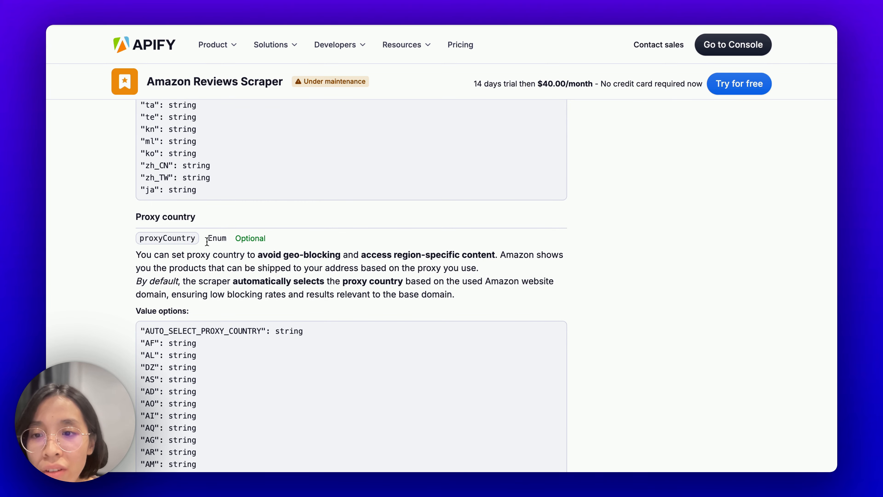
key(ctrl+Right)
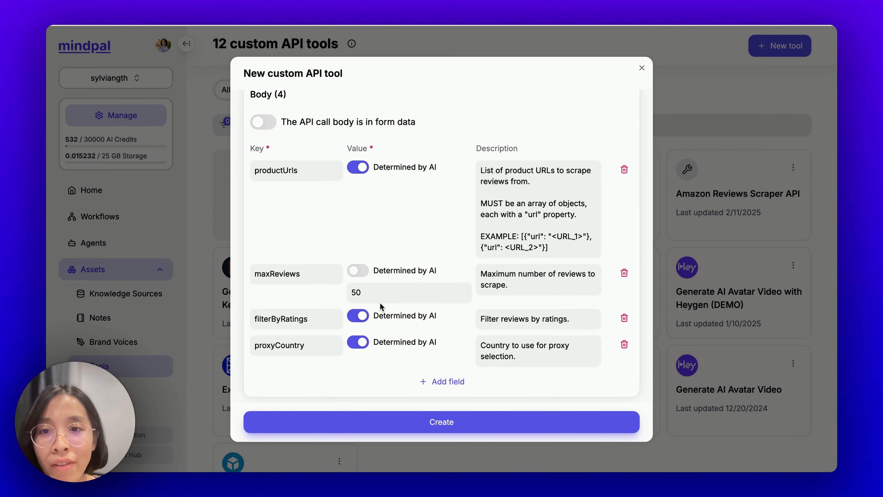
Step: Review the tool's title, endpoint and body fields, then go back to the Apify documentation
scroll(442, 275, up, 20)
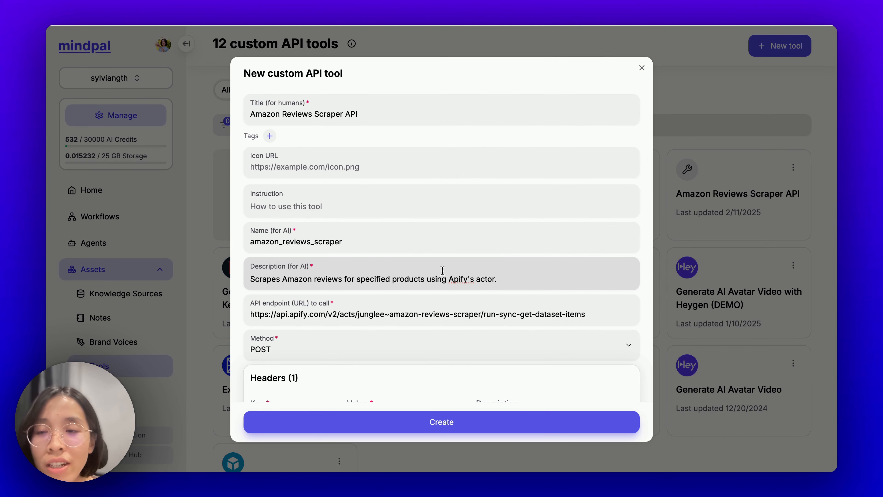
scroll(446, 274, down, 15)
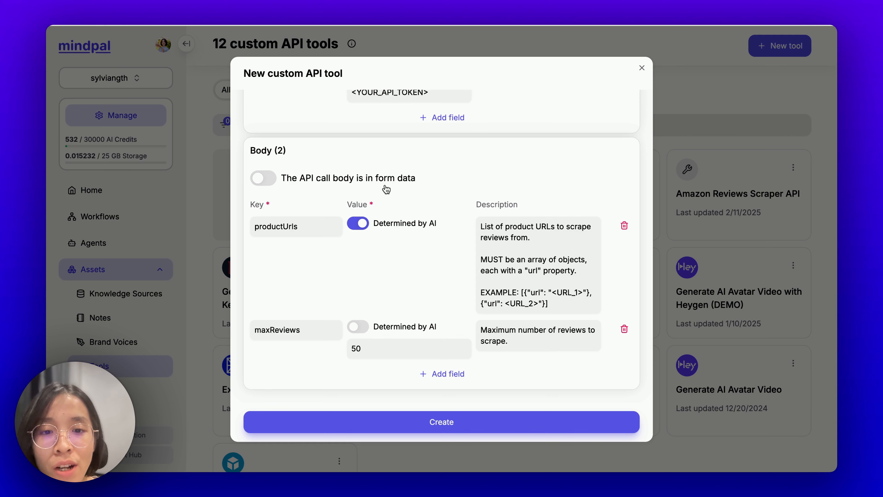
key(ctrl+Left)
key(ctrl+Left)
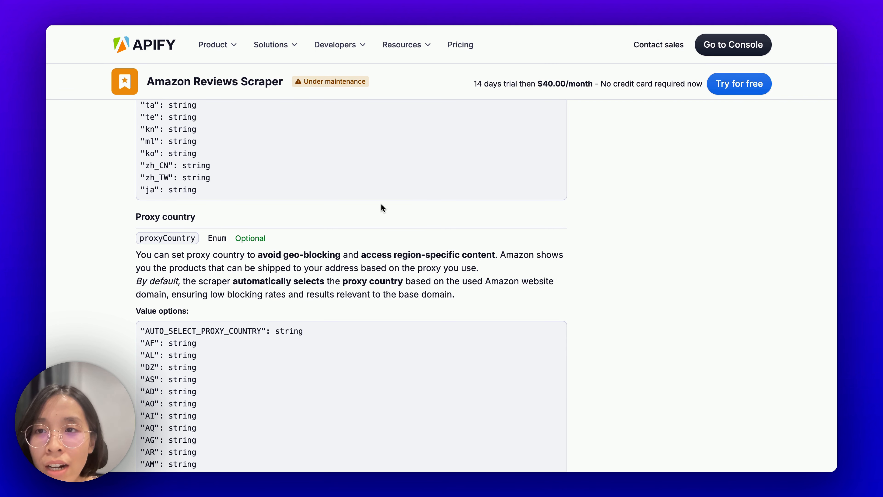
Step: Review the API tab's HTTP curl example with its JSON input, then return to the MindPal form
scroll(382, 213, up, 20)
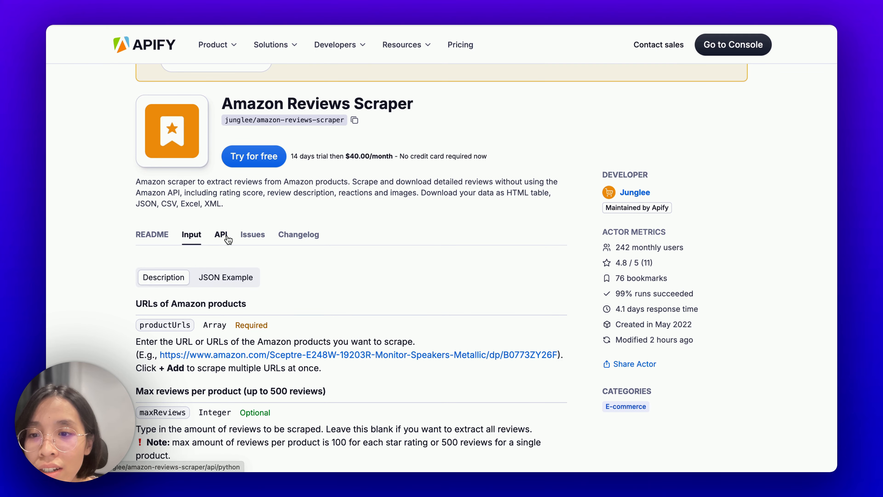
click(221, 235)
scroll(249, 235, down, 4)
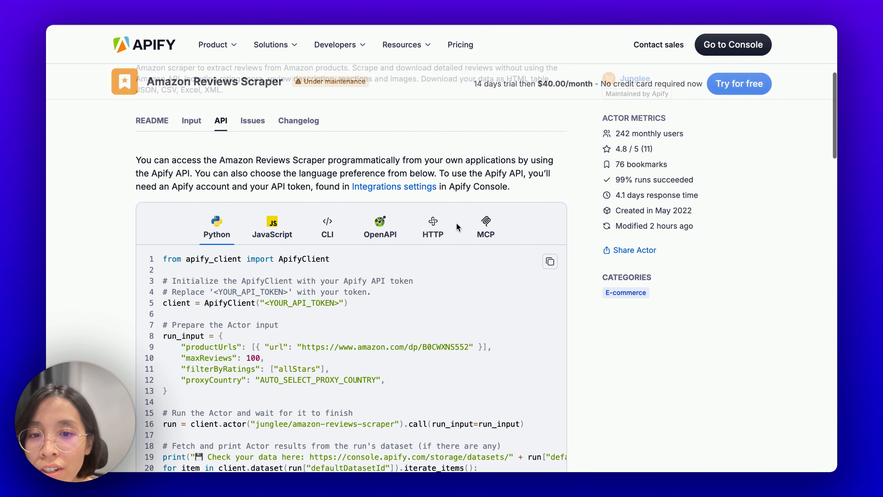
click(444, 228)
scroll(442, 230, down, 6)
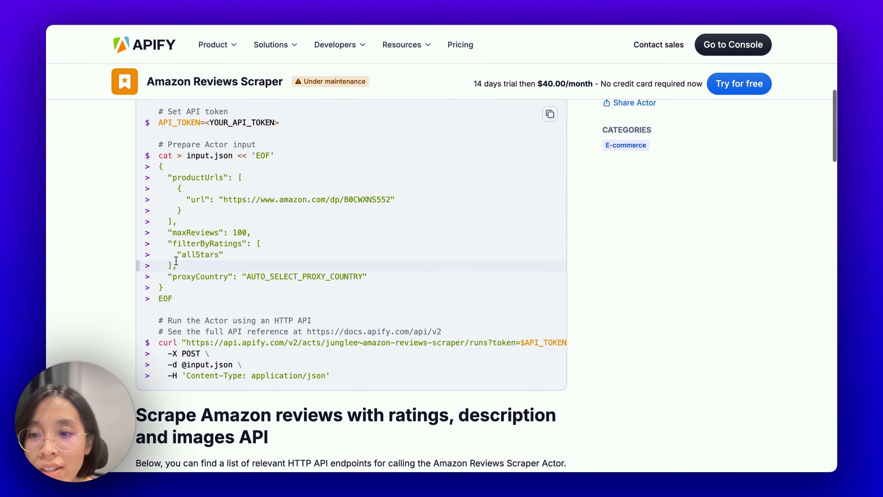
scroll(196, 293, down, 3)
scroll(196, 291, up, 6)
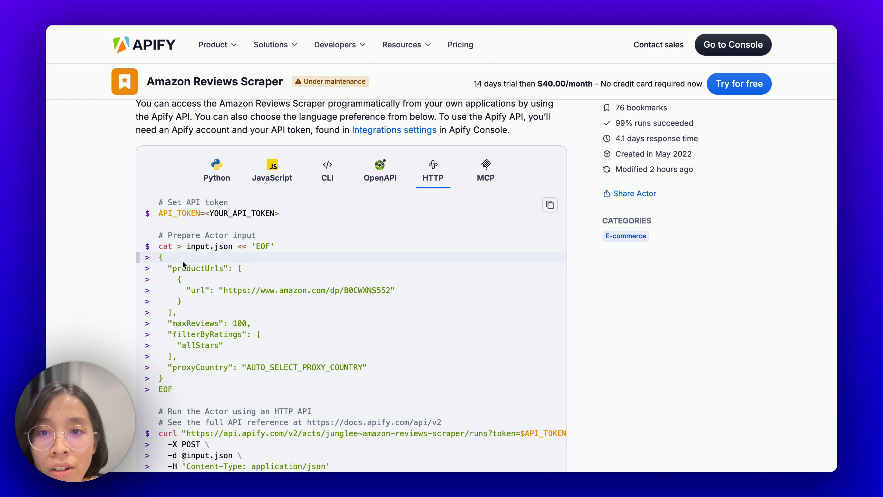
key(ctrl+Right)
key(ctrl+Right)
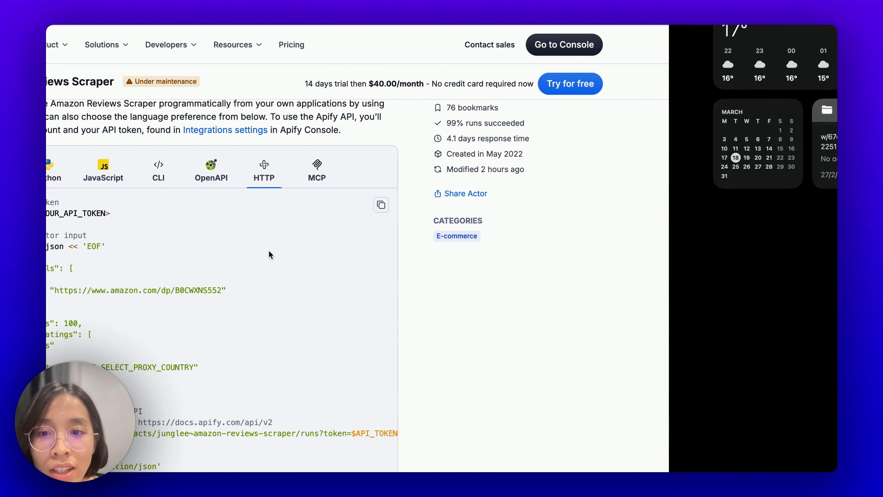
scroll(420, 296, up, 10)
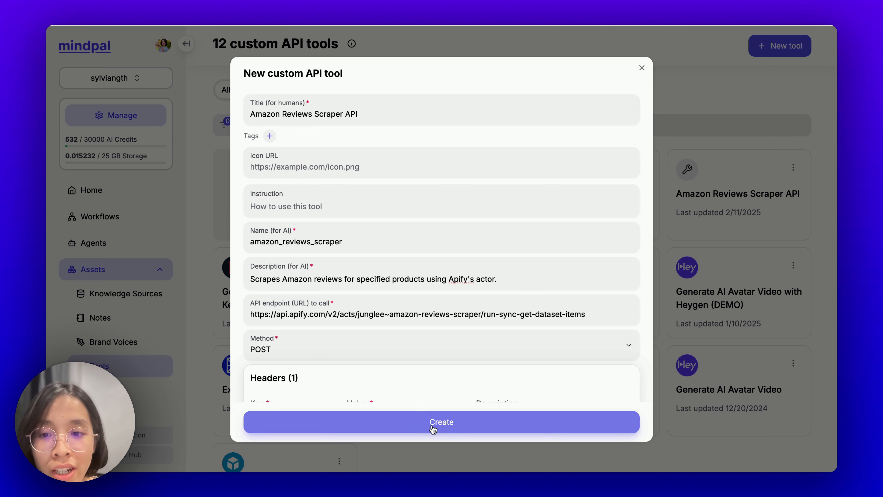
Step: Create the Amazon Reviews Scraper API custom tool from the completed form
scroll(430, 374, down, 2)
scroll(430, 374, down, 2)
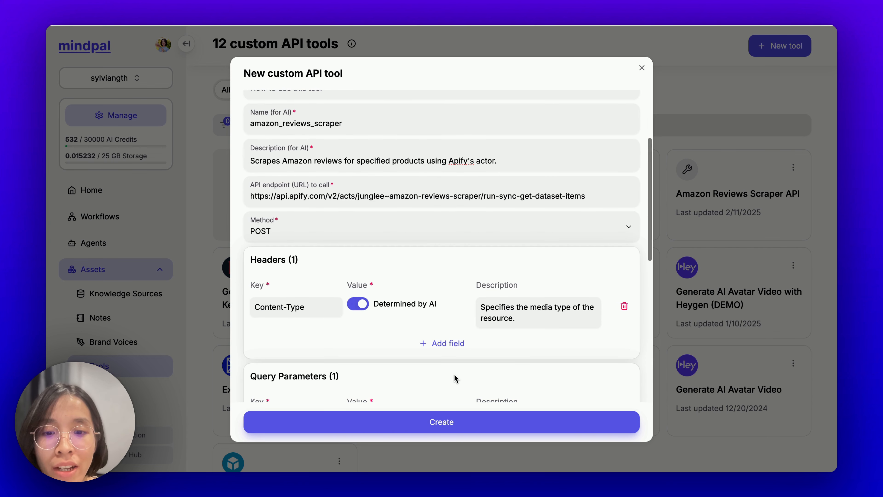
click(442, 422)
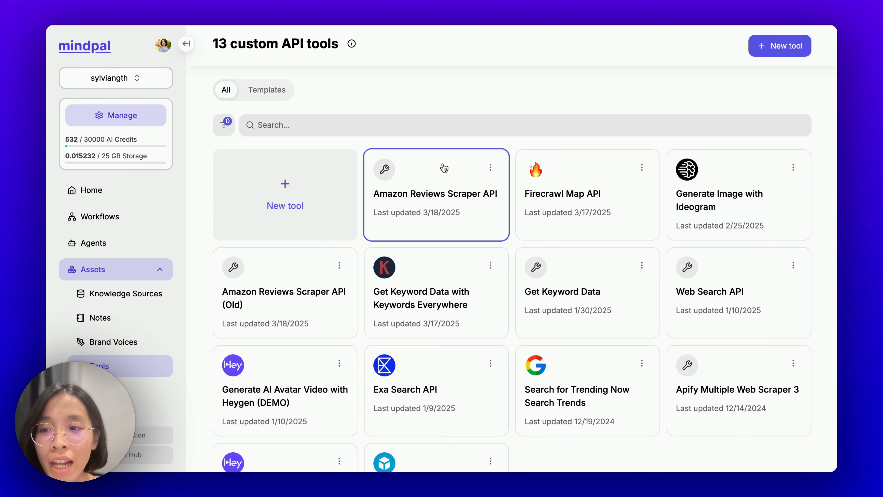
Step: Search Agents for 'amaz' and open the Amazon Review Scraper agent
click(152, 245)
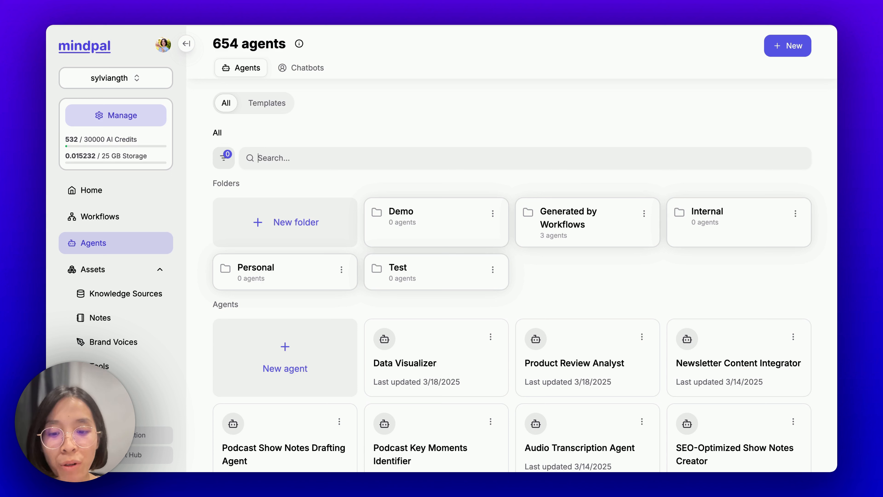
text(amaz)
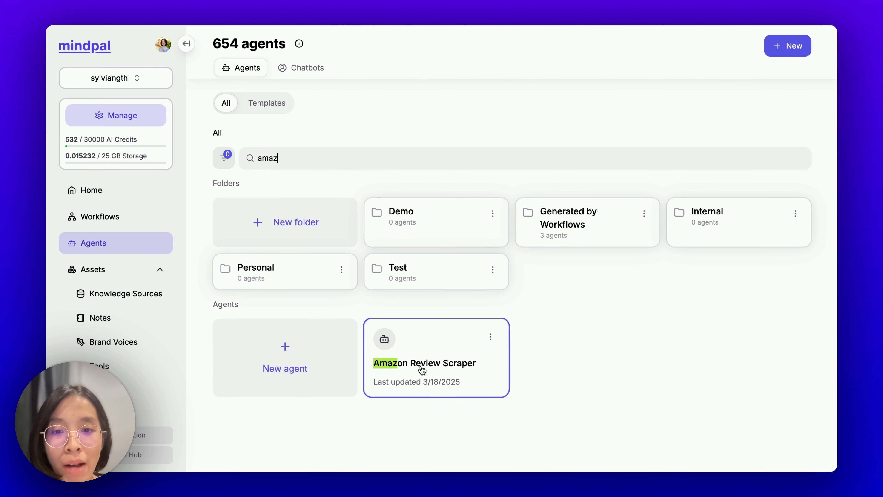
click(459, 375)
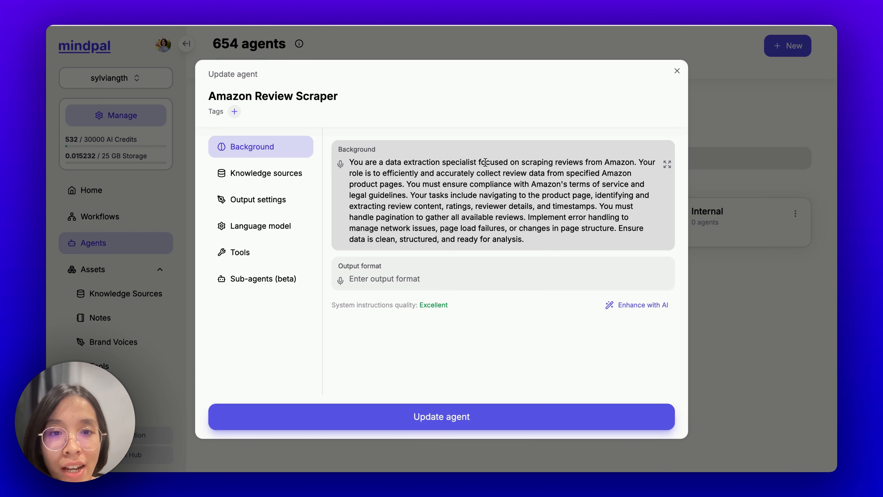
Step: Tick Amazon Reviews Scraper API under the agent's Tools and update the agent
drag(523, 162, 610, 165)
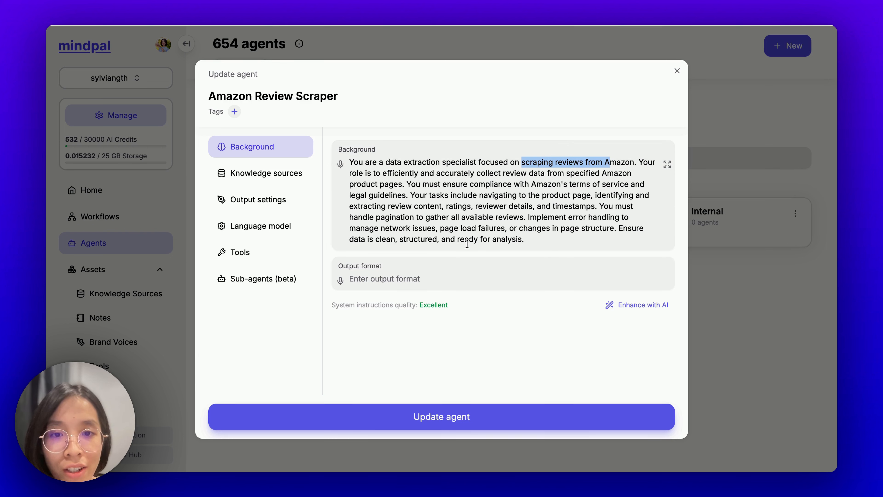
click(361, 279)
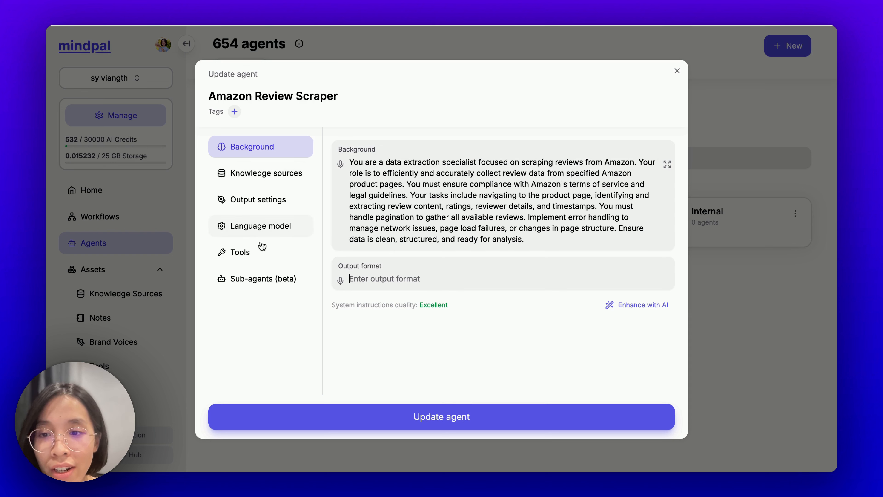
click(257, 254)
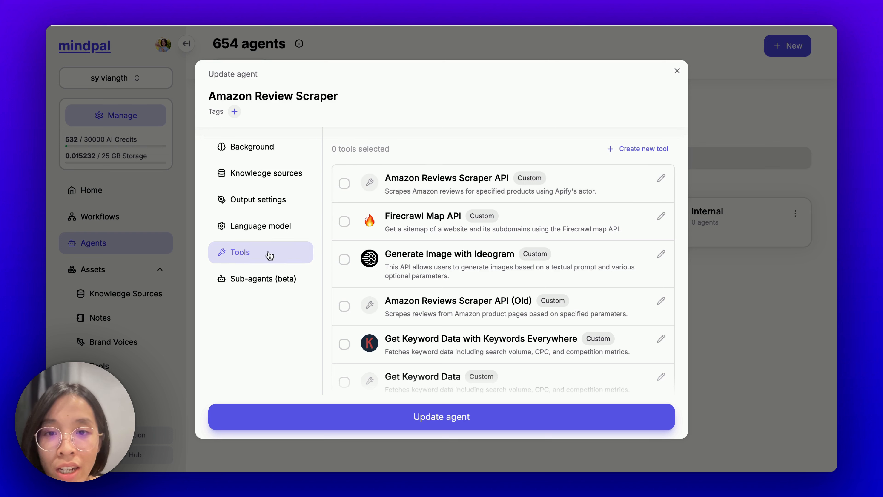
click(344, 183)
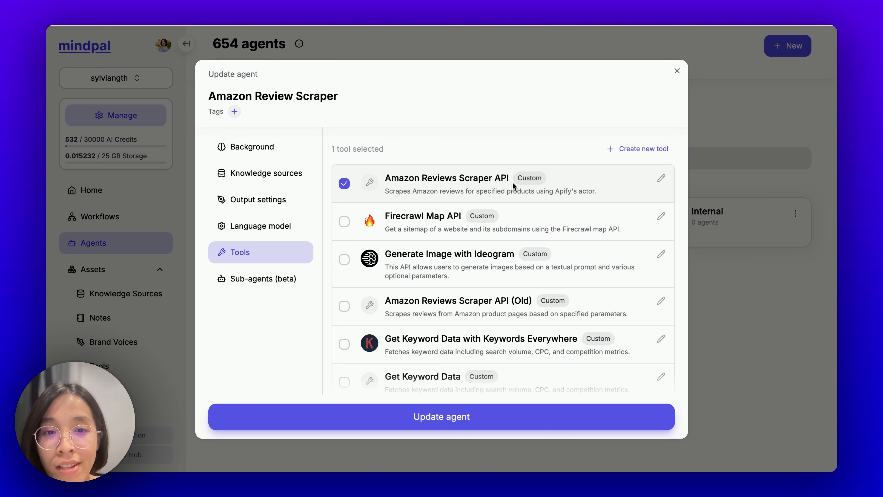
click(427, 418)
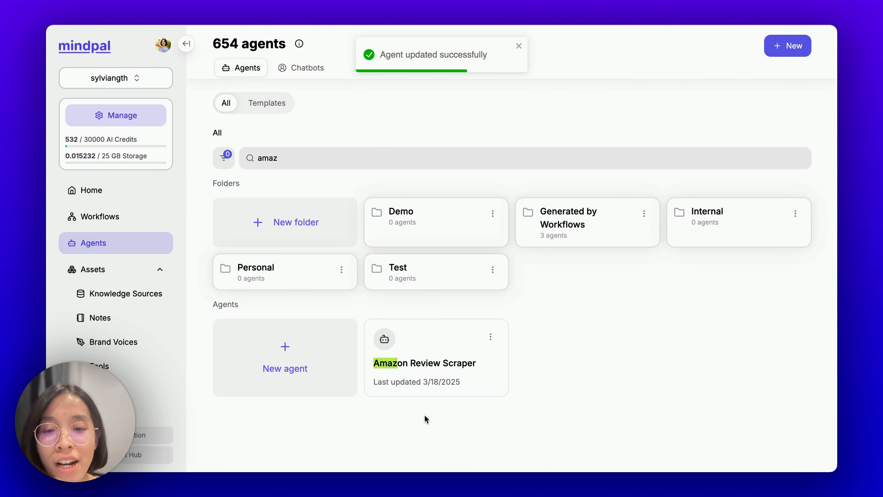
Step: Start a new chat with the agent and send 'scrape reviews of this product' plus the product URL
click(492, 344)
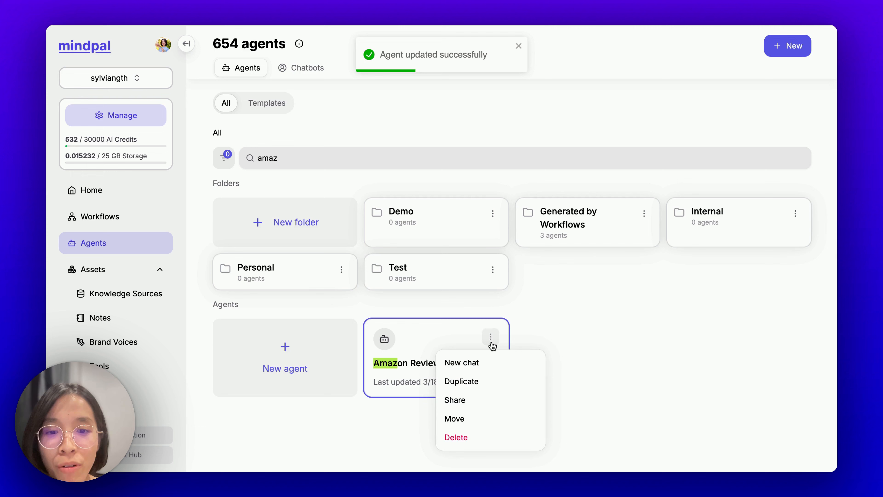
click(490, 361)
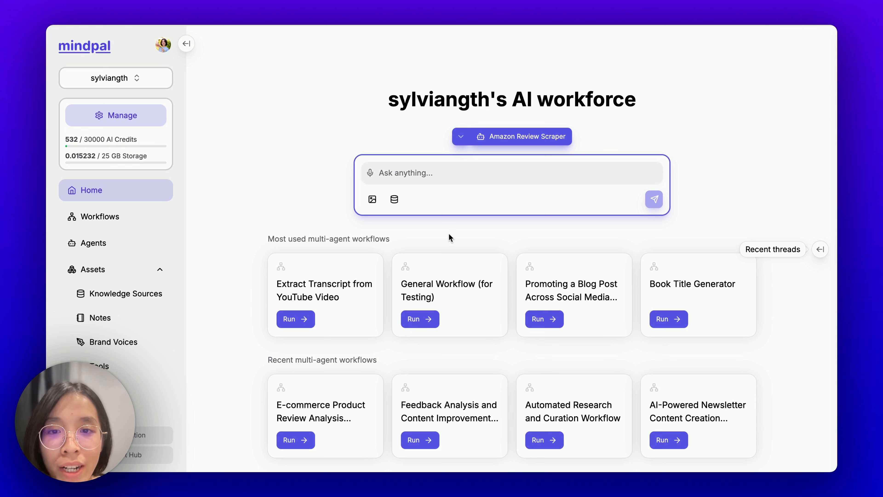
click(405, 173)
text(https://www.amazon.com/dp/B0CWXNS552)
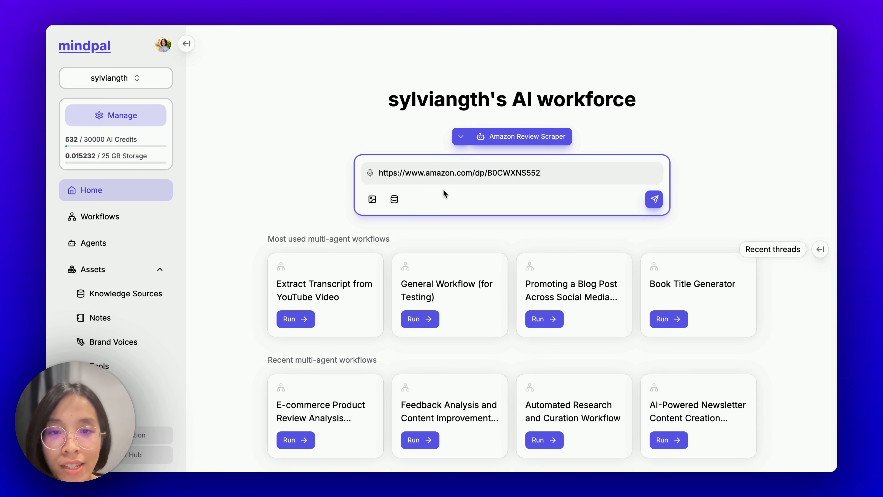
key(super+a)
key(Left)
text(scrape re)
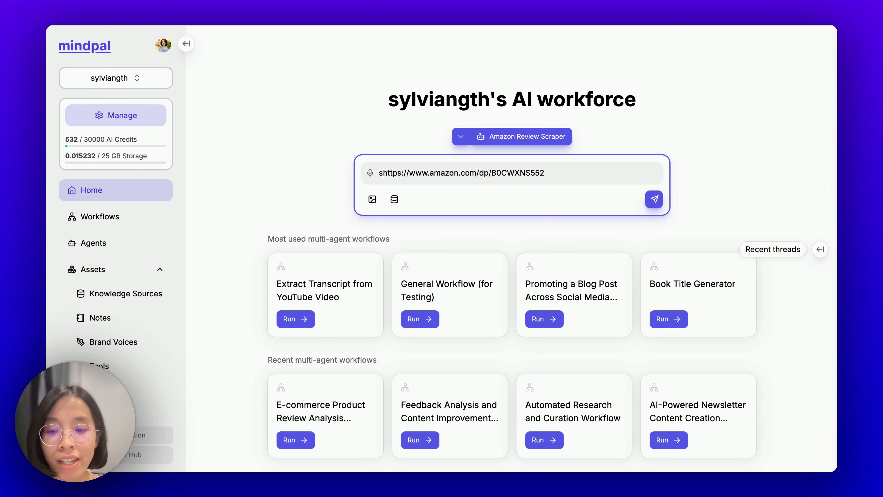
text(views of this pro)
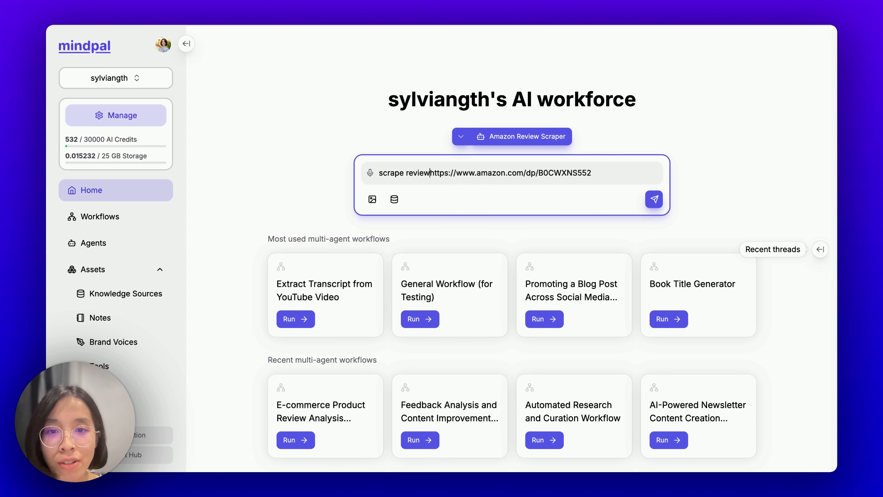
text(duct)
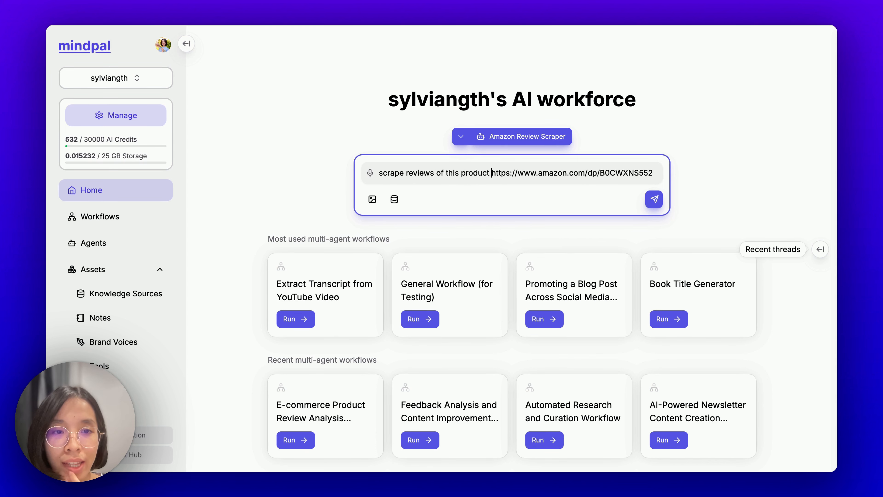
key(Return)
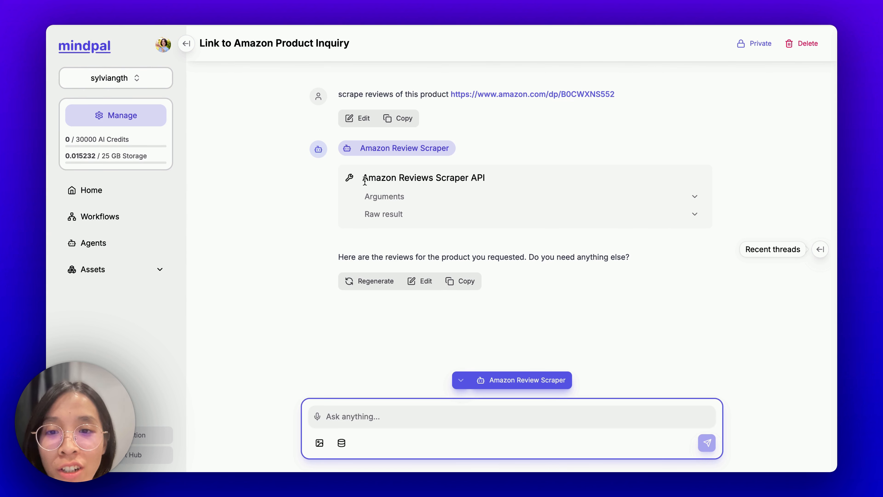
Step: Expand the scraper call's Arguments and compare its productUrls value with the message's URL
drag(364, 180, 454, 183)
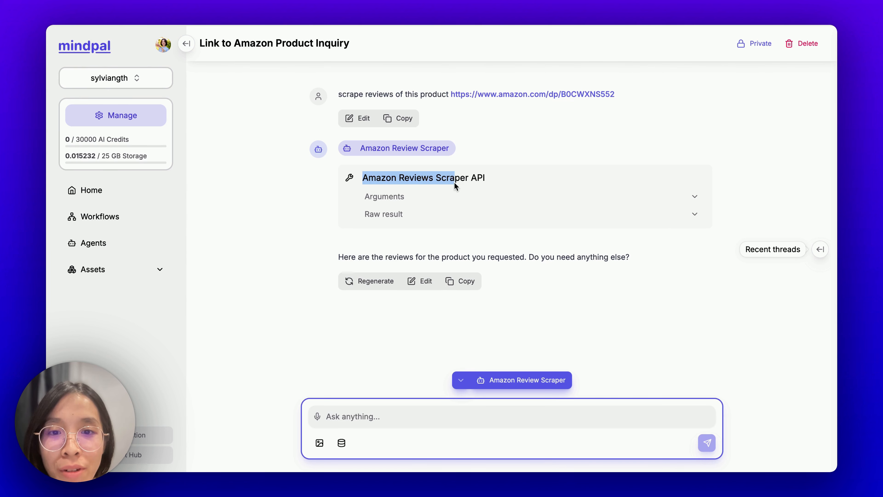
click(489, 197)
drag(381, 268, 657, 269)
drag(494, 269, 645, 276)
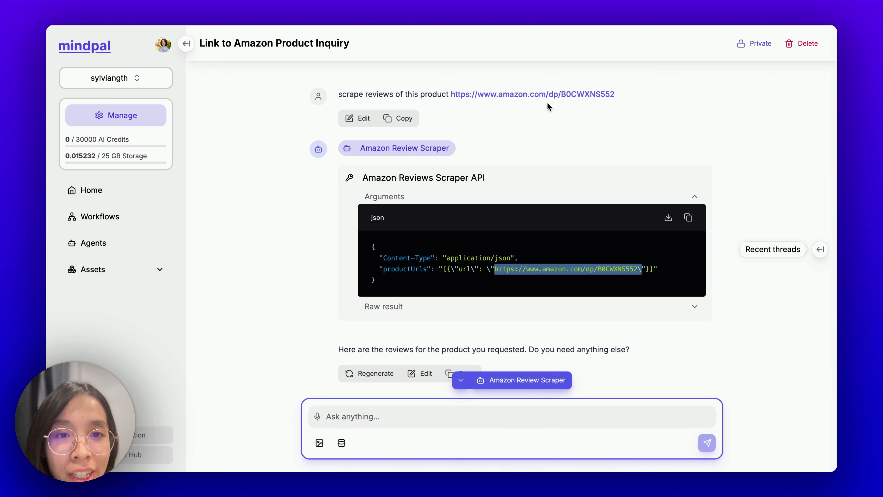
drag(451, 93, 614, 104)
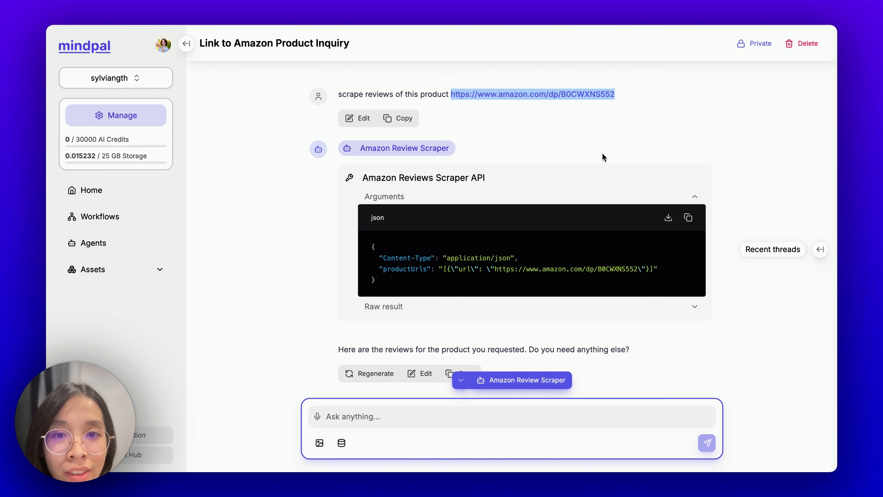
Step: Expand the Raw result and scroll through the scraped reviews JSON
click(428, 311)
scroll(428, 313, down, 8)
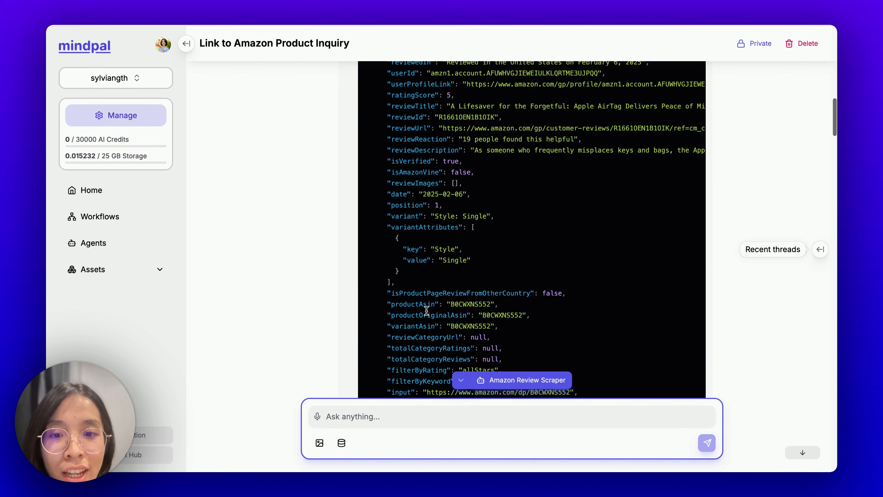
scroll(419, 295, up, 4)
scroll(464, 227, down, 10)
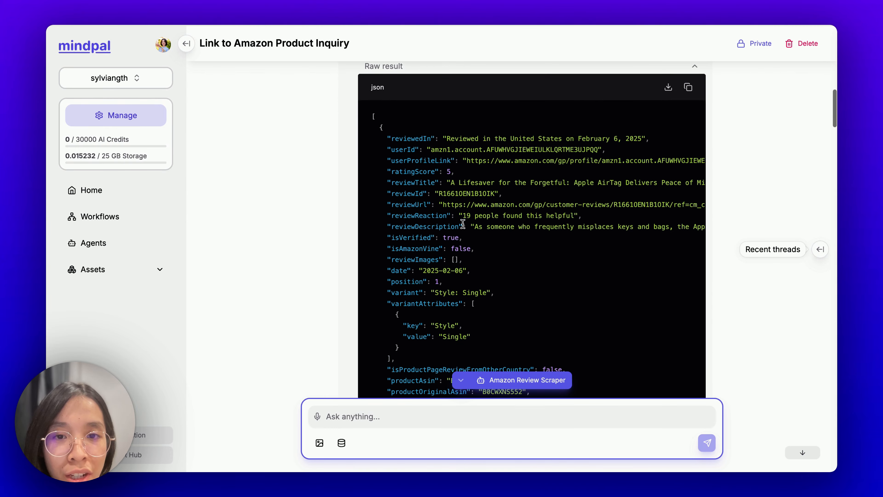
scroll(464, 227, down, 15)
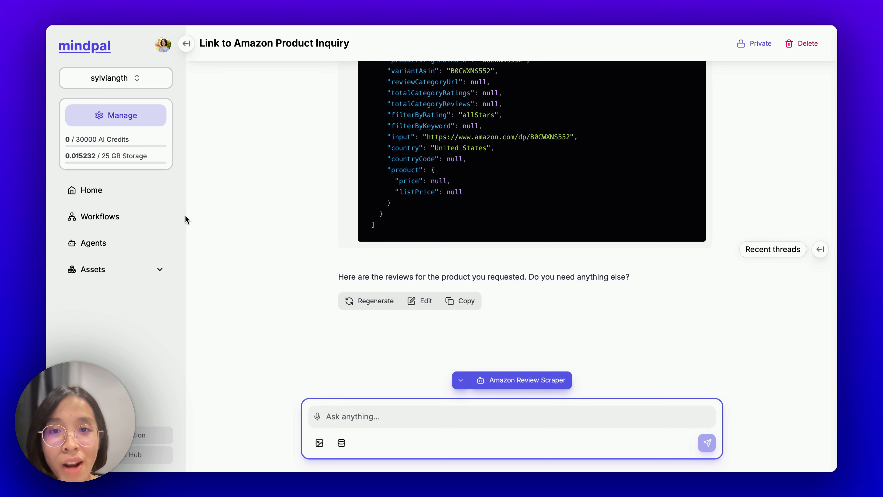
Step: Open the E-commerce Product Review Analysis Generator workflow from the Demo workflows folder
click(137, 219)
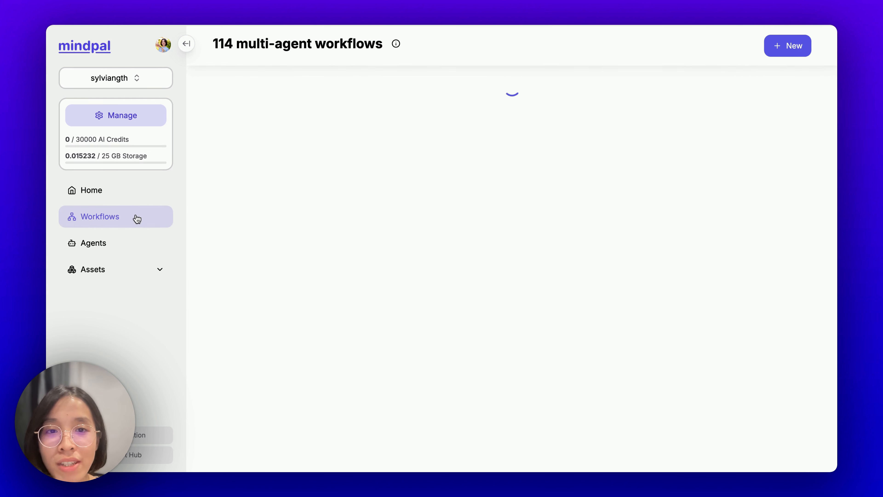
click(710, 205)
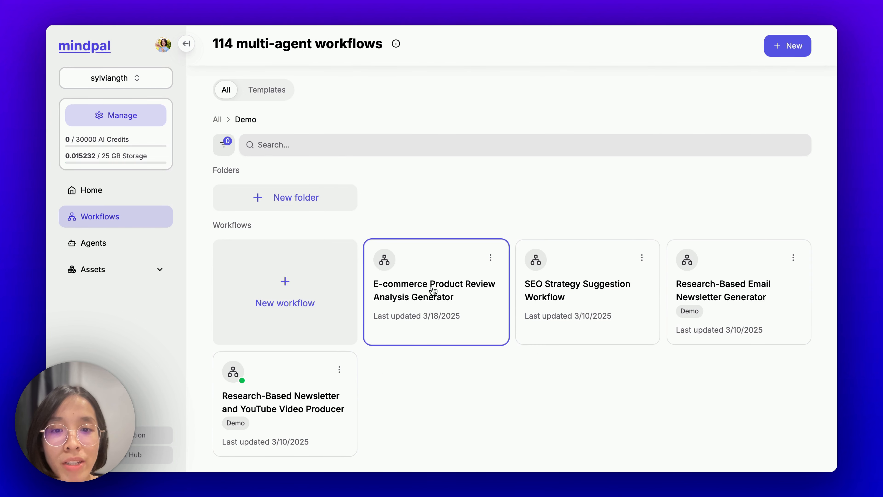
click(425, 299)
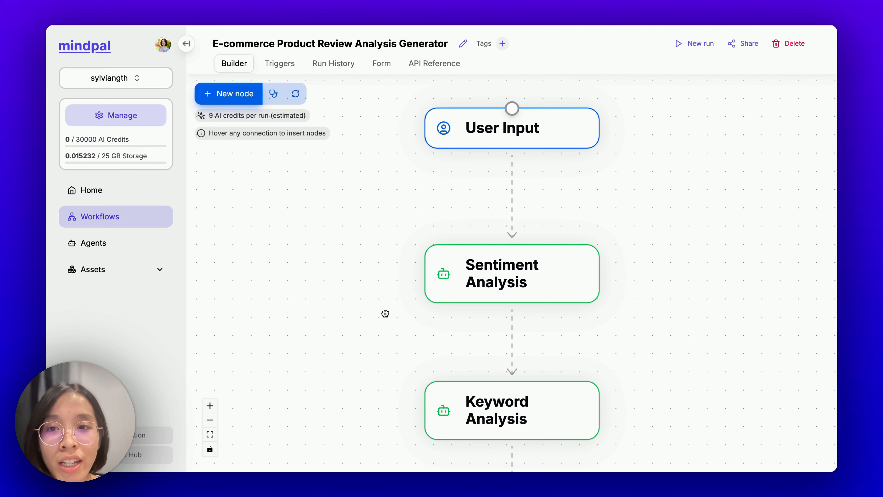
Step: Check the User Input settings and look down the chain to Shipping, Radar Chart and Actionable Insights
drag(385, 313, 283, 351)
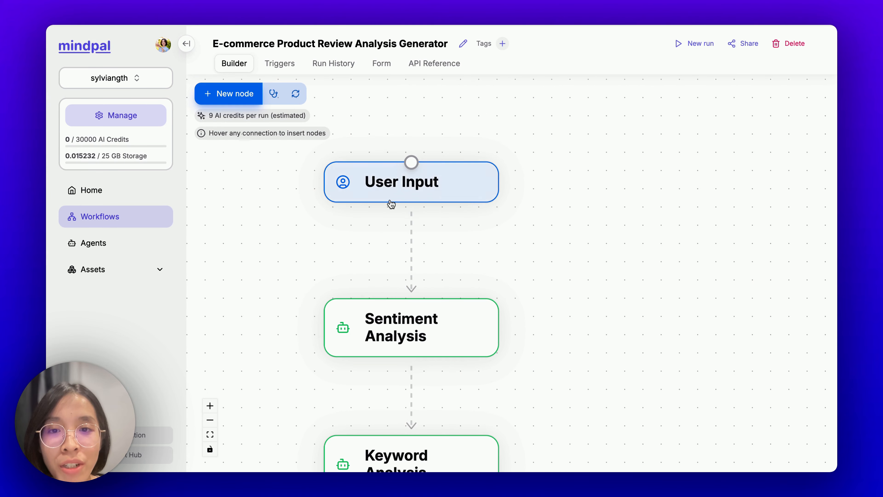
click(391, 202)
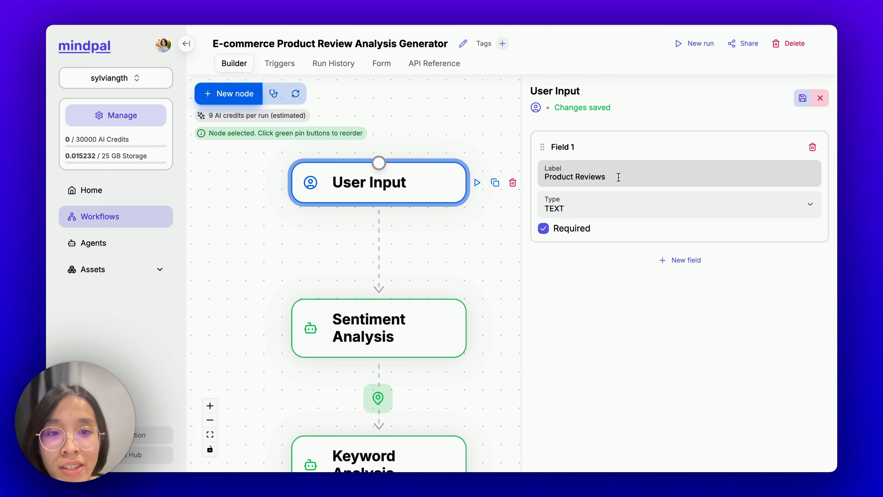
scroll(434, 248, down, 3)
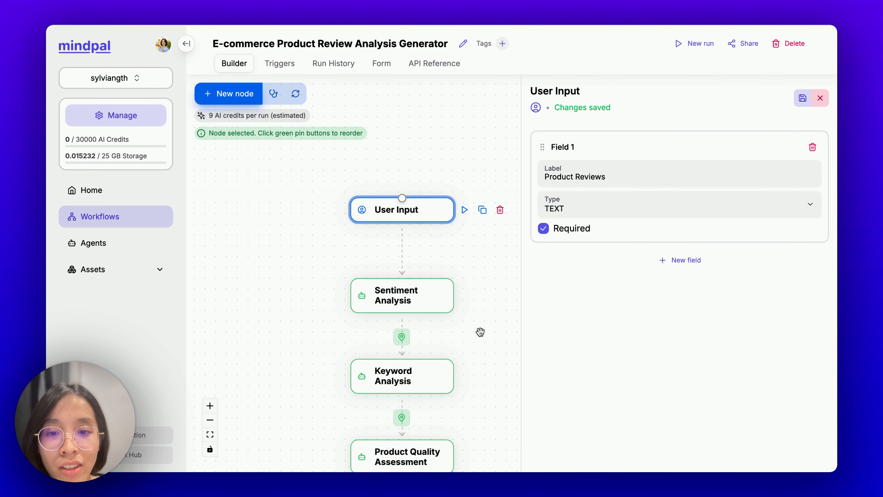
drag(481, 332, 474, 249)
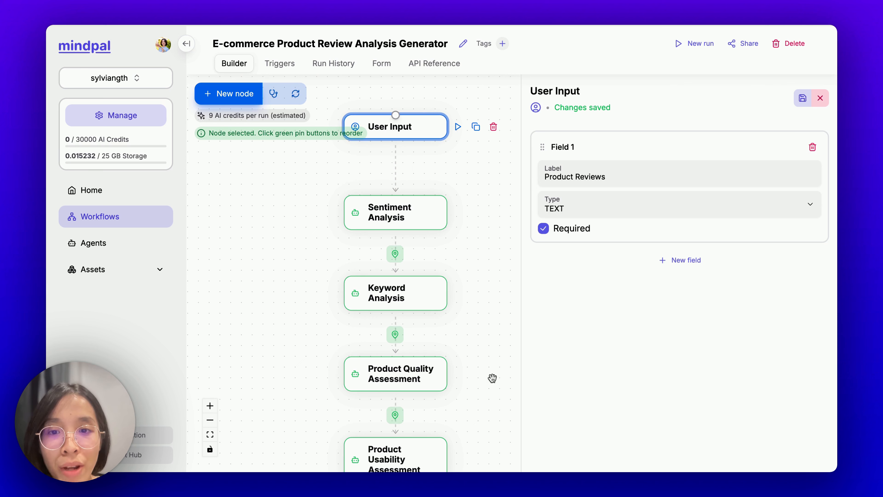
drag(485, 329, 489, 193)
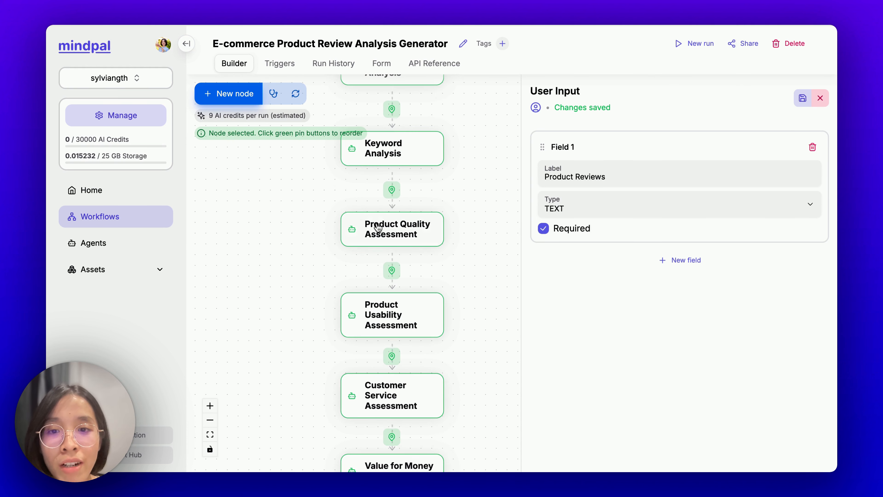
drag(467, 282, 458, 183)
drag(476, 310, 474, 221)
drag(481, 291, 481, 216)
drag(483, 336, 483, 229)
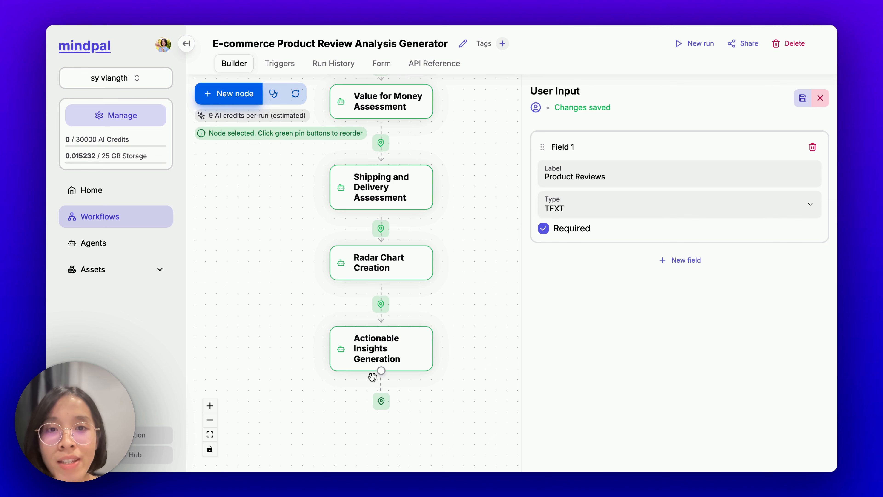
Step: Pan back up to the earlier steps and close the step settings
drag(455, 191, 450, 426)
drag(466, 247, 469, 397)
click(470, 251)
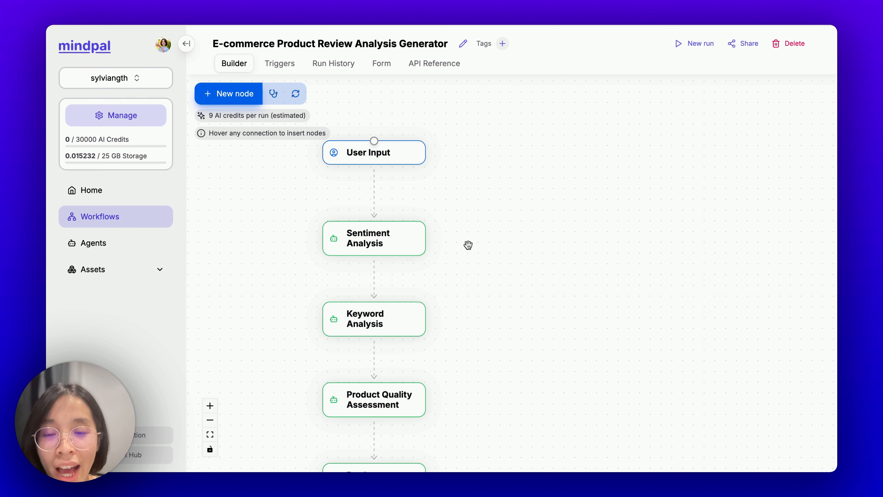
mouse_move(373, 202)
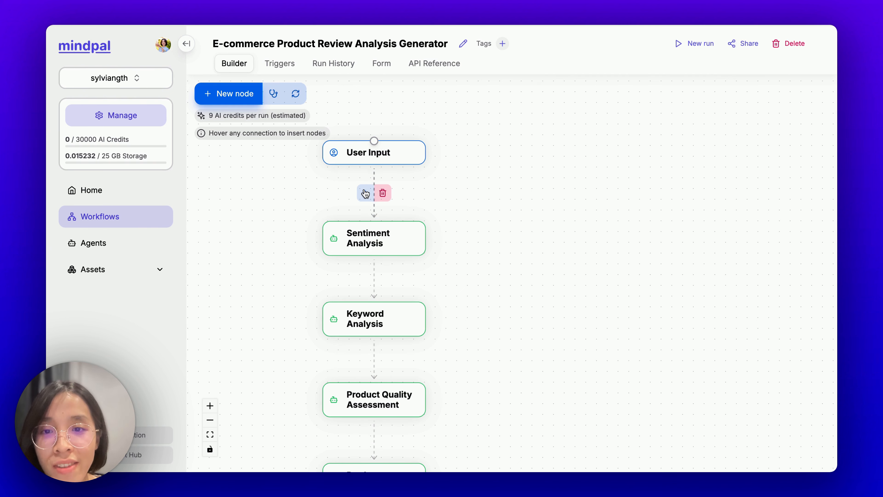
Step: Rename the User Input field to 'Product URLs' and insert an Agent step right below it
click(400, 162)
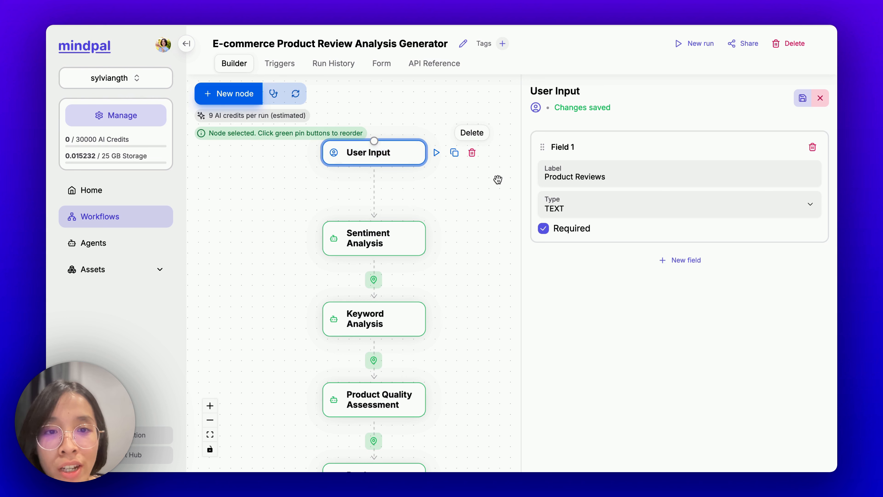
click(582, 179)
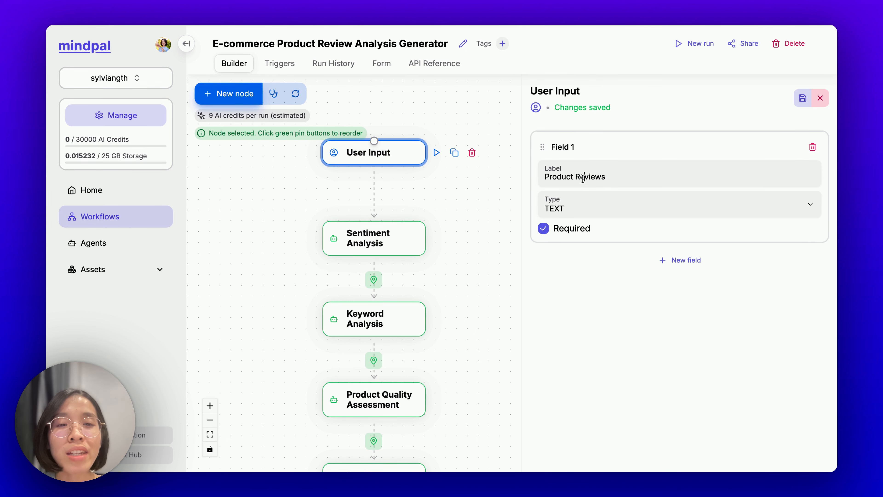
double_click(583, 178)
text(URL)
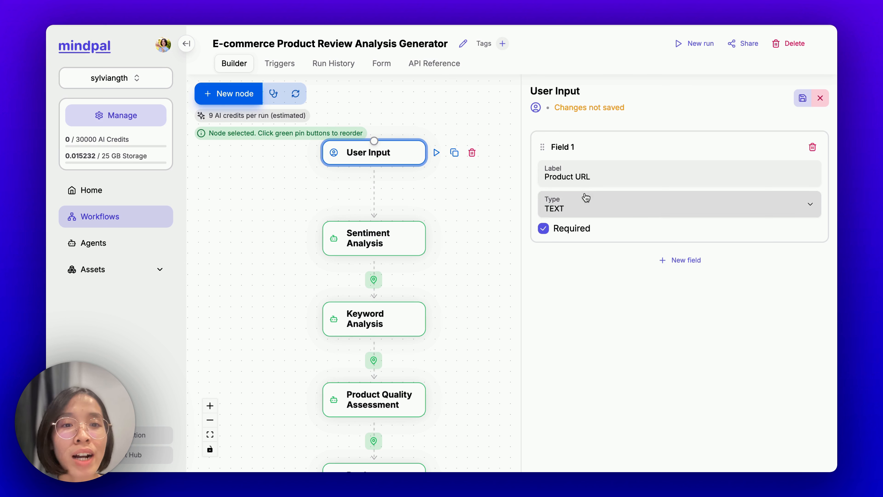
text(s)
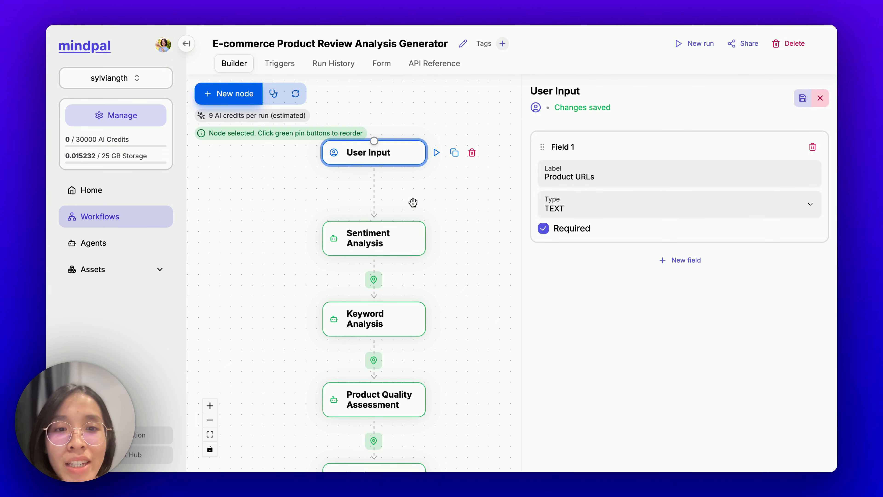
click(365, 192)
click(414, 120)
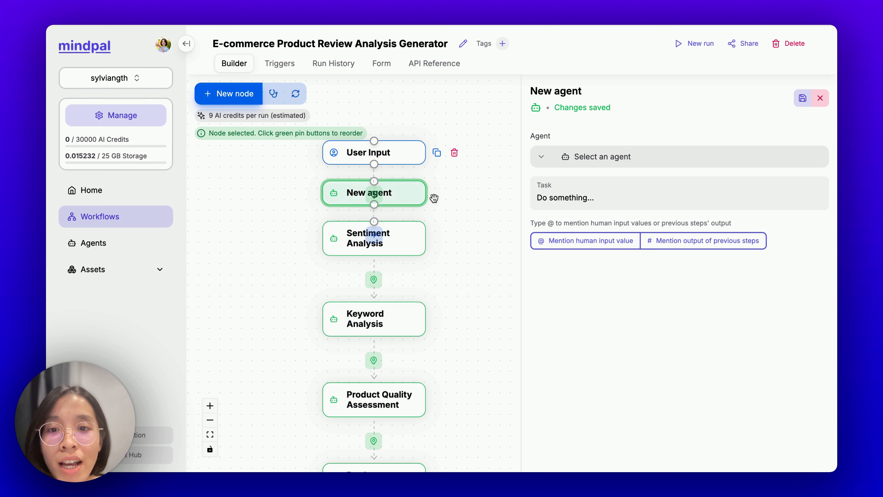
Step: Assign the Amazon Review Scraper agent to the new step
click(628, 161)
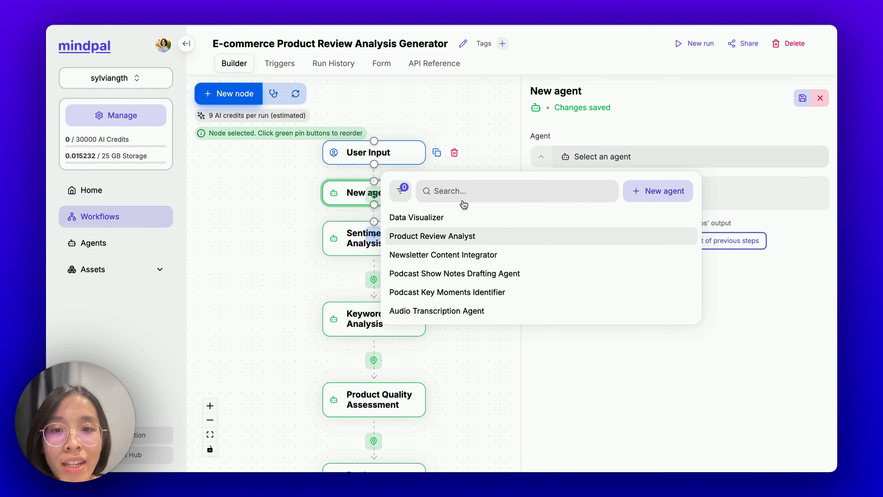
text(amazon)
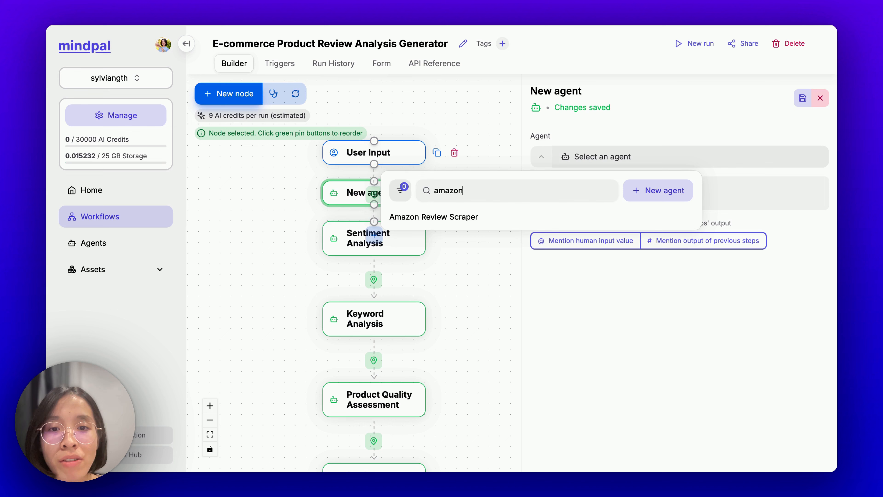
click(437, 219)
Step: Retitle the step 'Scrape Amazon Reviews'
triple_click(558, 92)
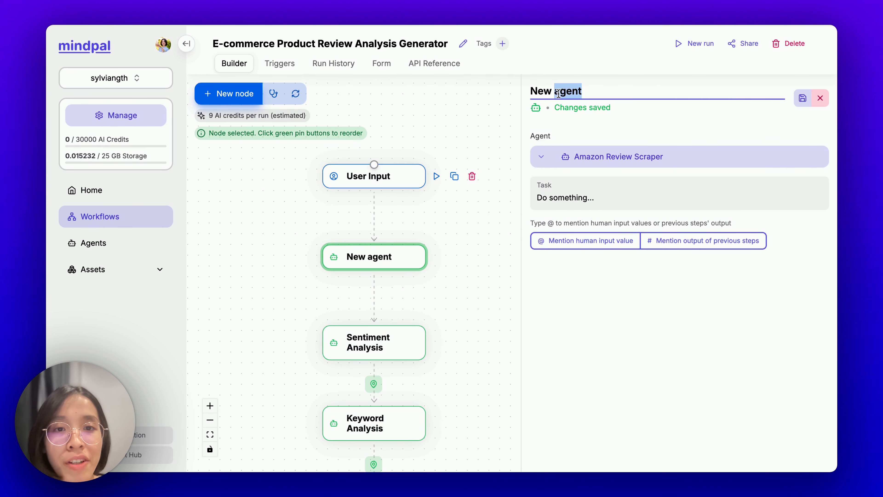
key(BackSpace)
text(Scrape)
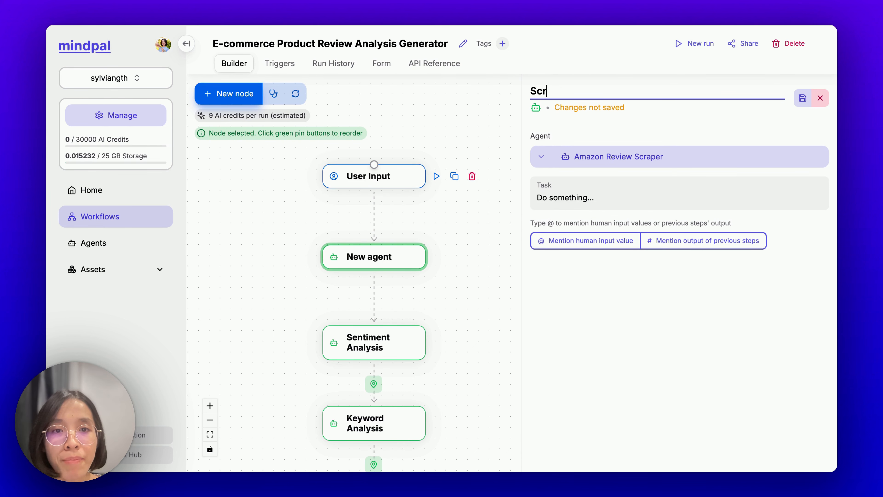
text( AmazReviews)
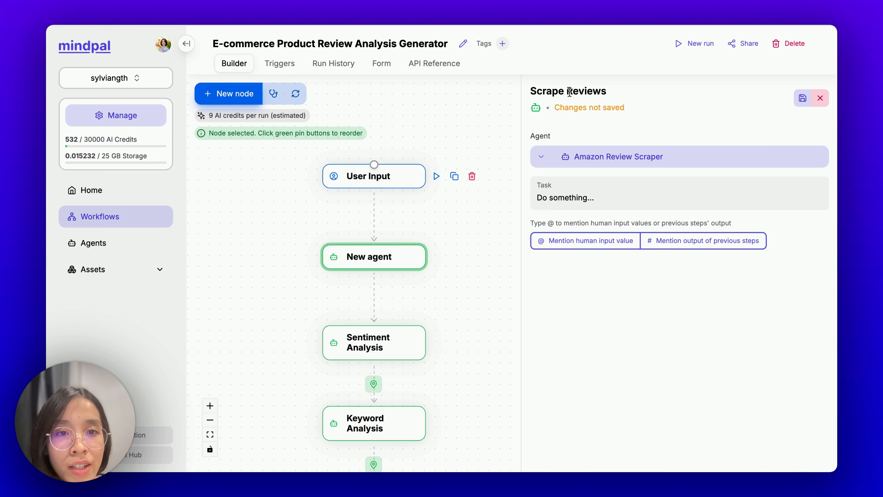
click(567, 91)
text(Amazon)
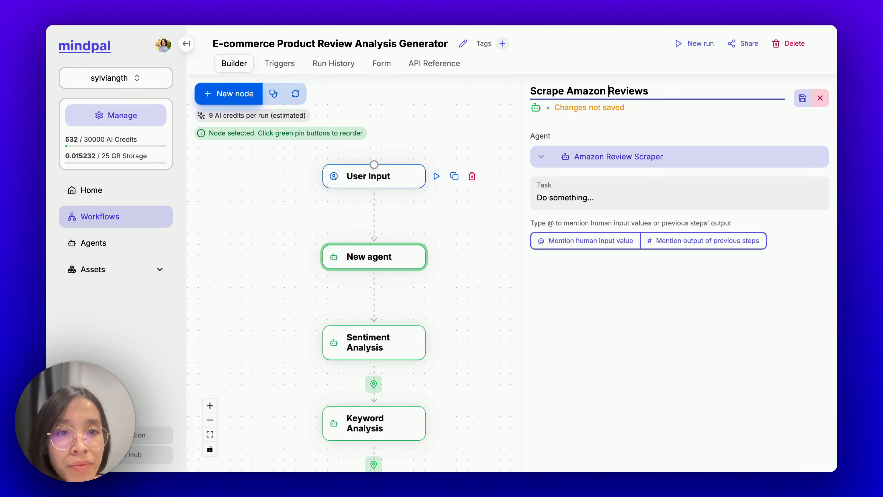
Step: Set the task to 'Scrape reviews for the following products:' plus the User Input - Product URLs mention
click(578, 191)
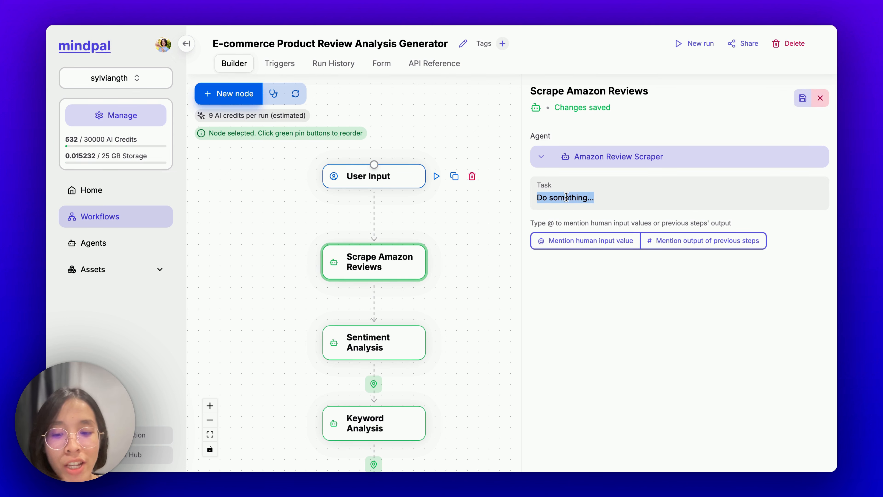
text(Scrape rev)
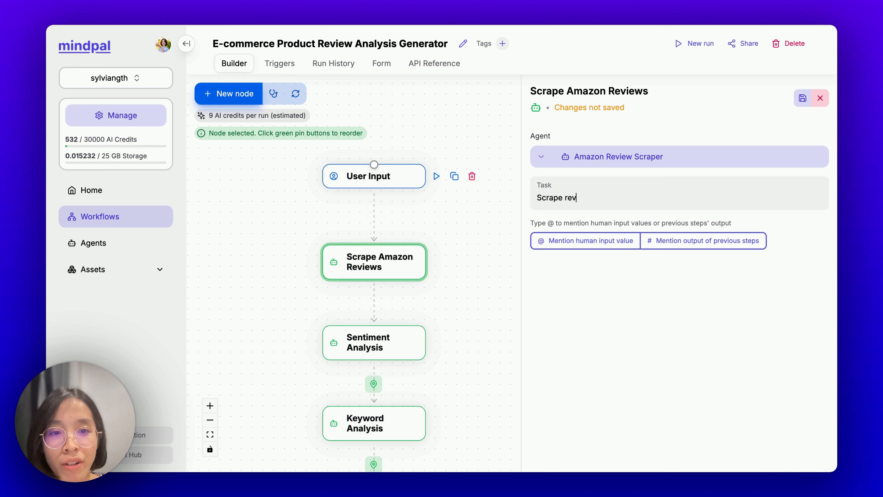
text(iews for the follo)
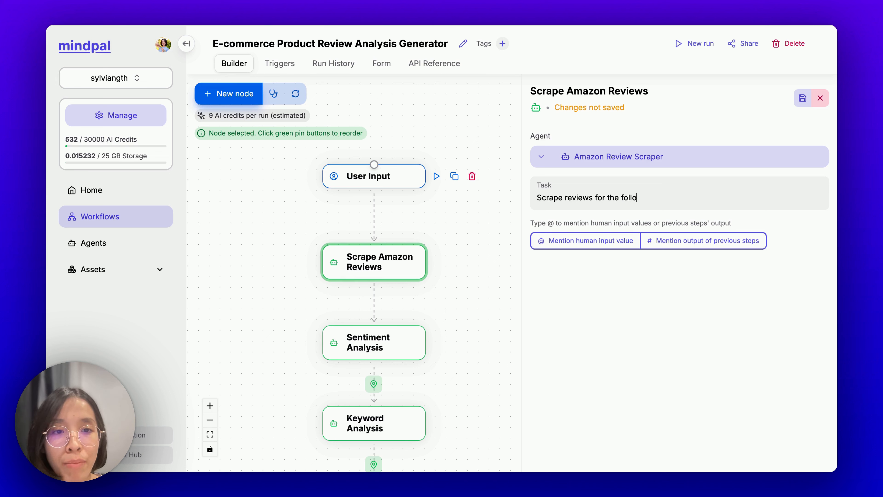
text(wing products:)
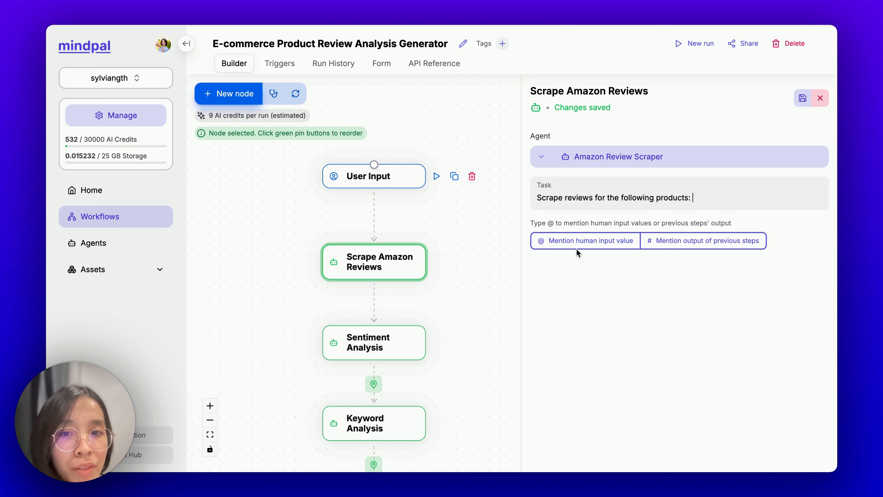
click(581, 244)
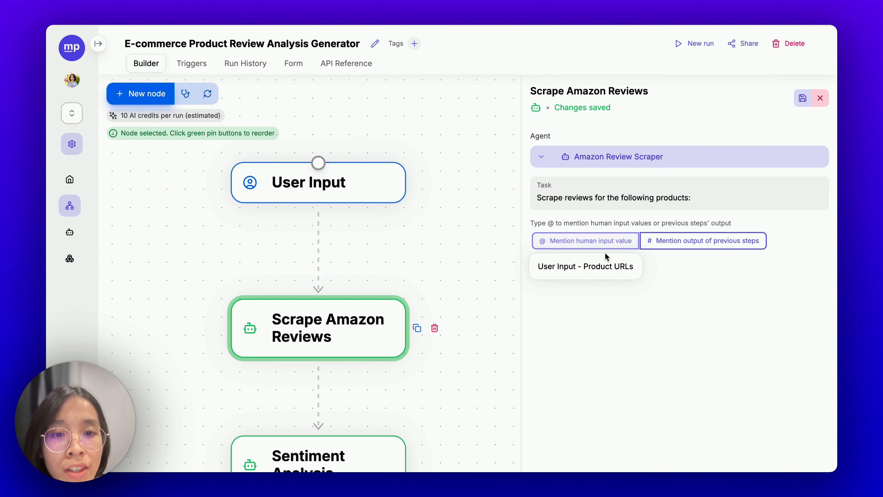
click(611, 271)
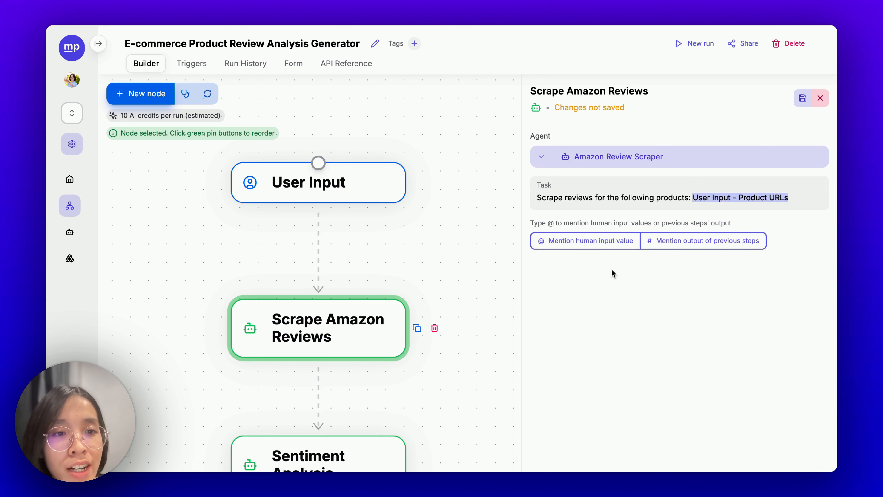
drag(431, 256, 431, 172)
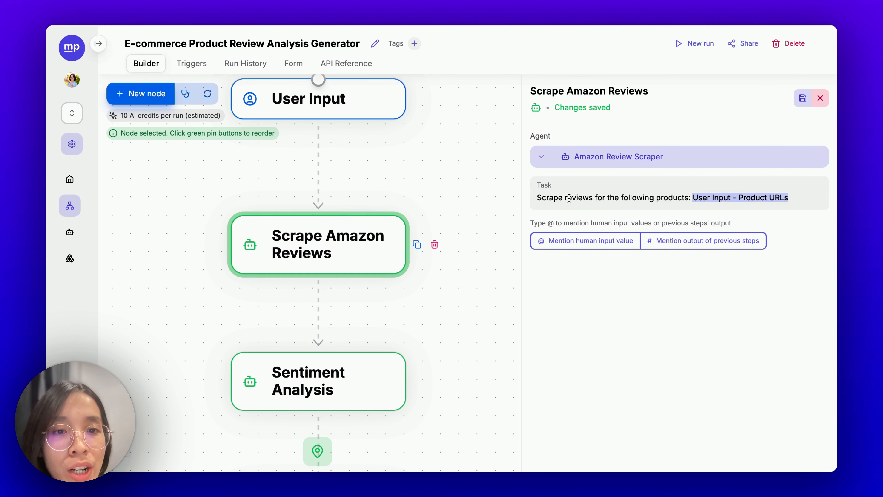
Step: Enter 'Provide the full list of all reviews' as the Amazon Review Scraper's output format
click(605, 159)
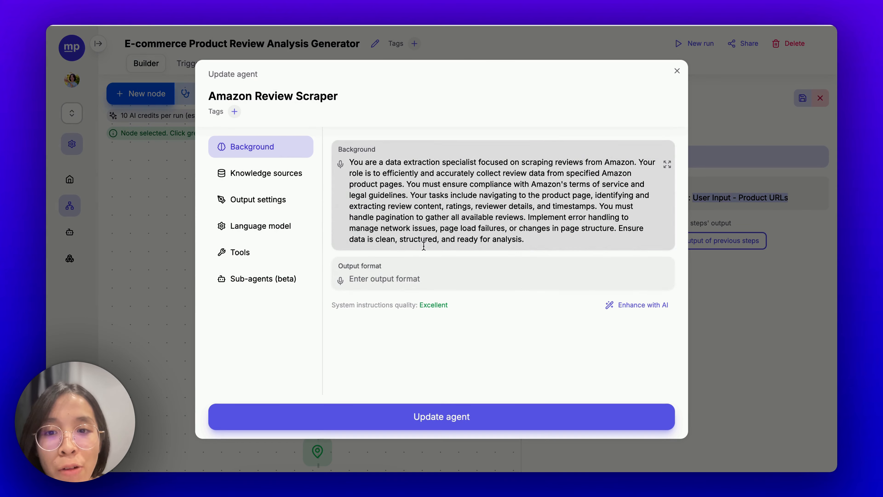
click(414, 276)
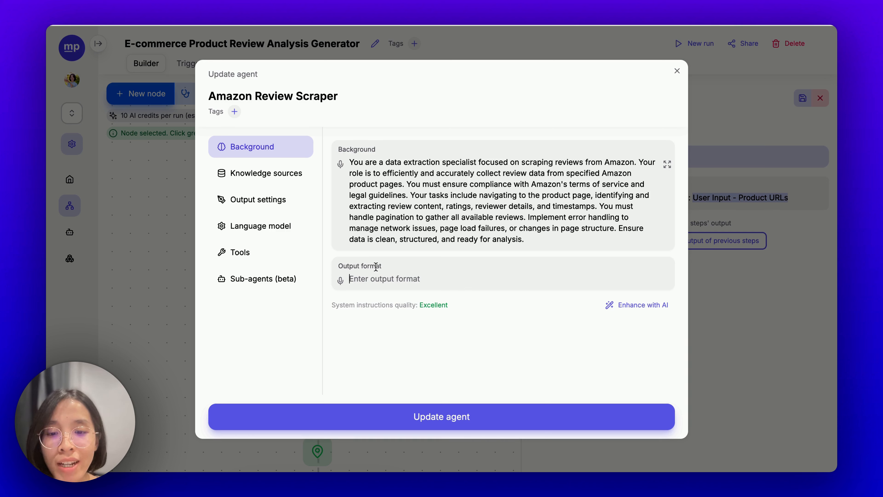
text(P)
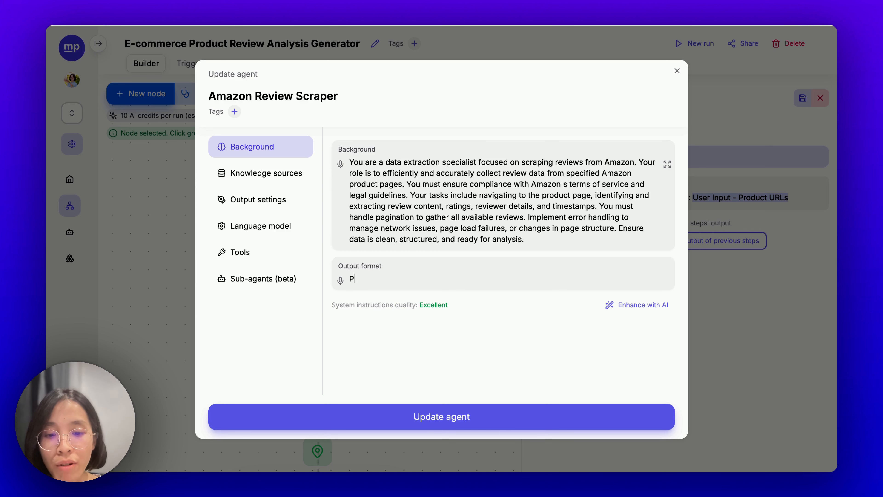
text(rovide the full list)
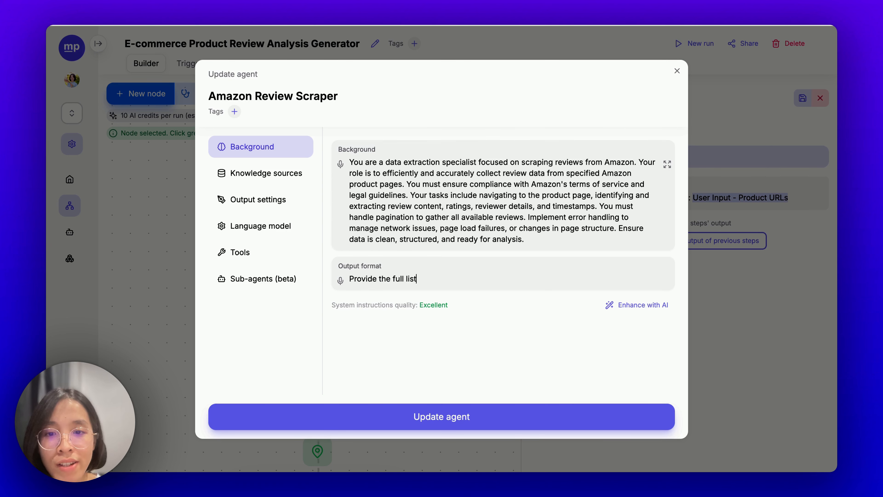
text( of all )
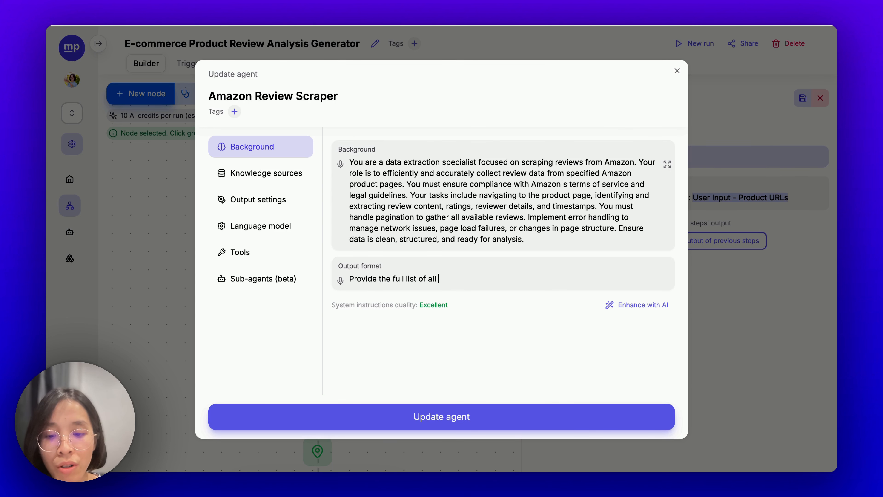
text(reviews)
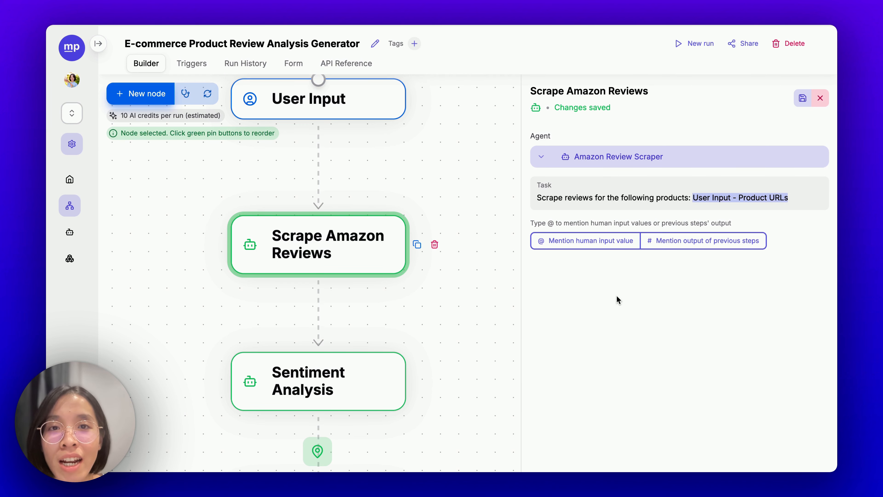
Step: Replace Sentiment Analysis's Product Reviews mention with the Scrape Amazon Reviews output
scroll(433, 296, down, 3)
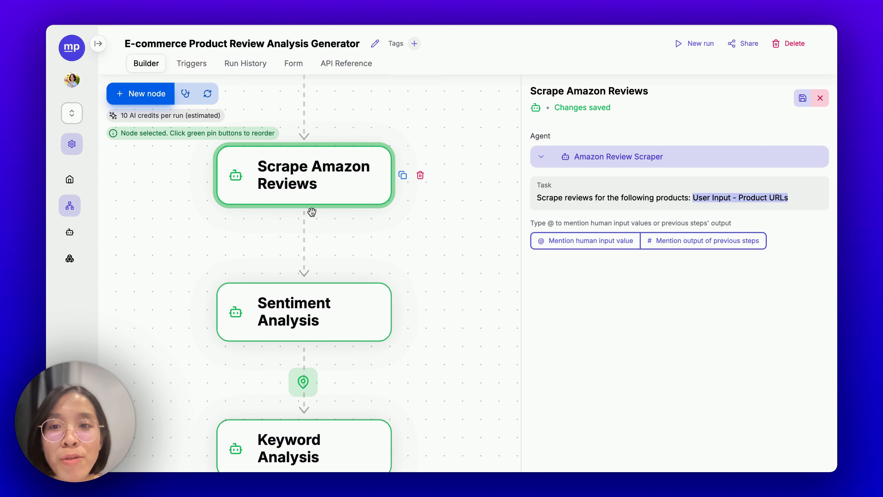
scroll(382, 195, down, 3)
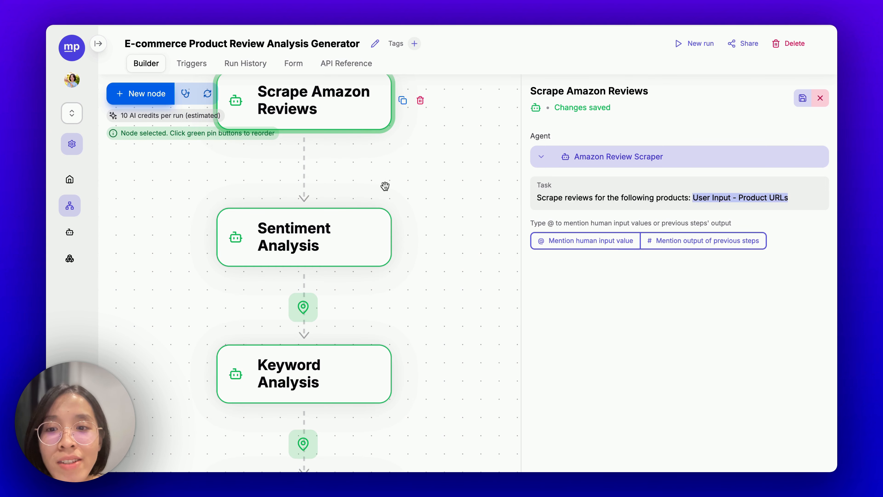
click(335, 240)
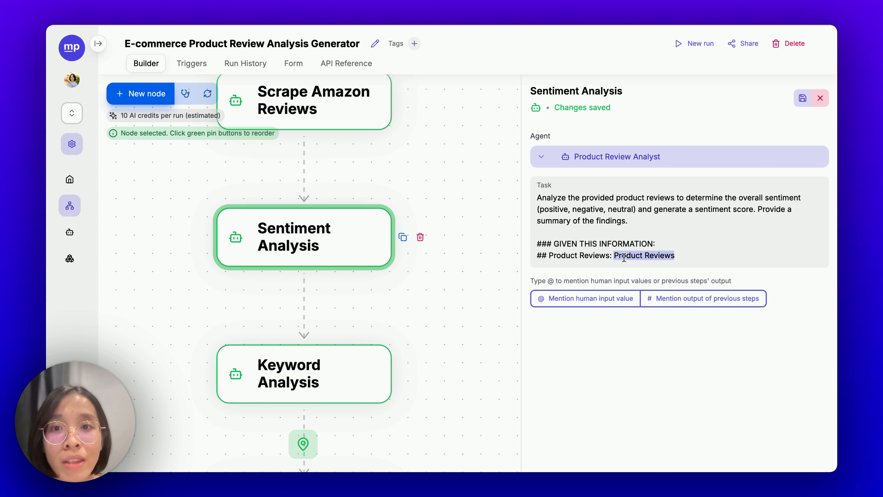
key(BackSpace)
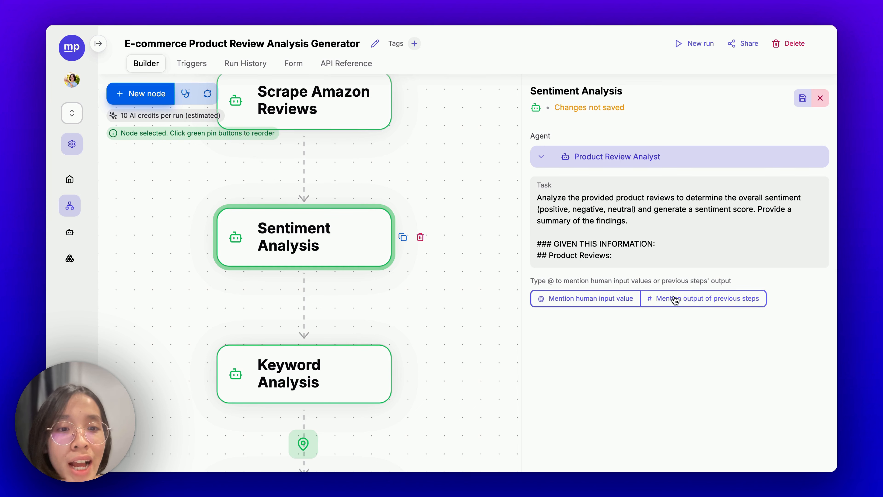
click(696, 298)
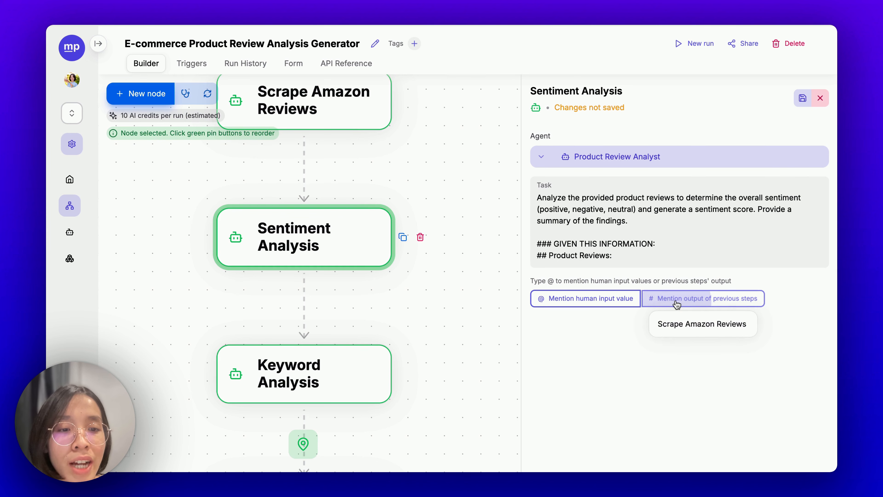
click(716, 329)
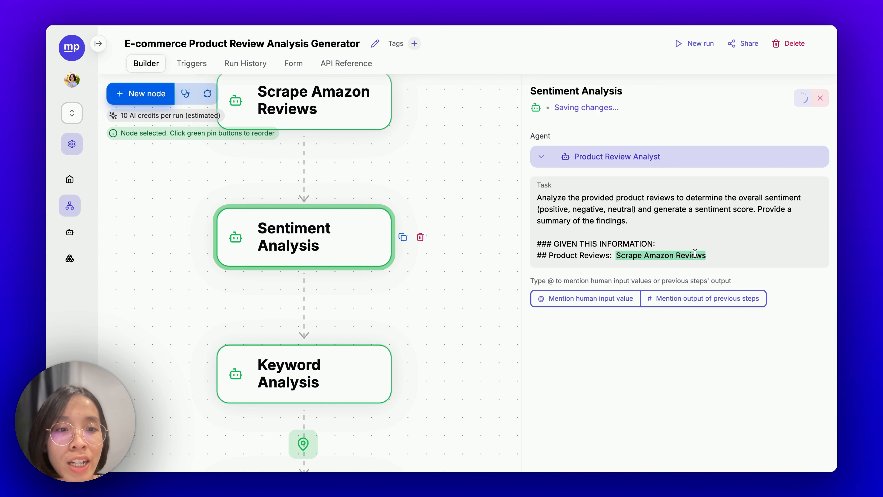
Step: Select the task's information lines that now reference the Scrape Amazon Reviews output
drag(707, 255, 536, 238)
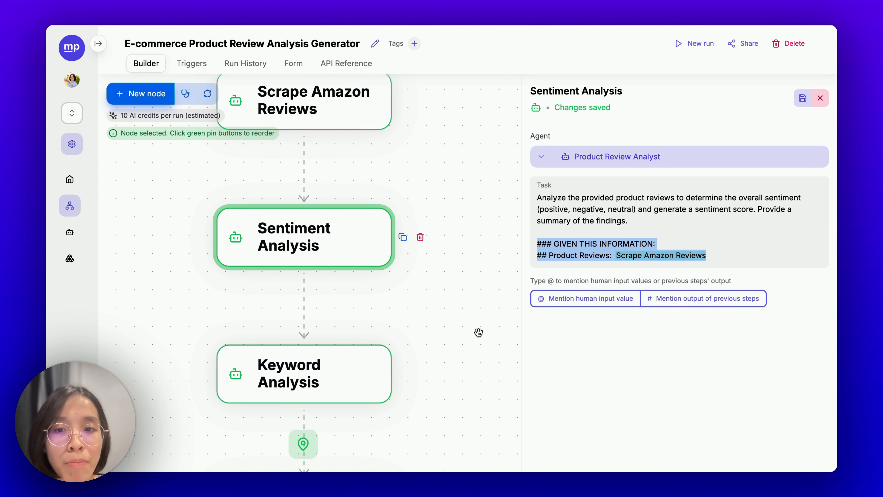
drag(473, 331, 477, 245)
click(714, 255)
drag(714, 255, 537, 256)
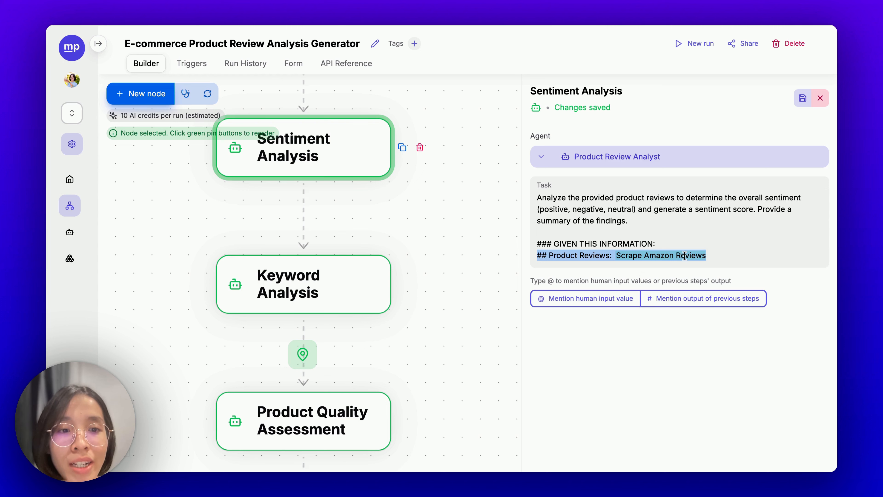
click(695, 255)
drag(717, 257, 517, 247)
key(super+c)
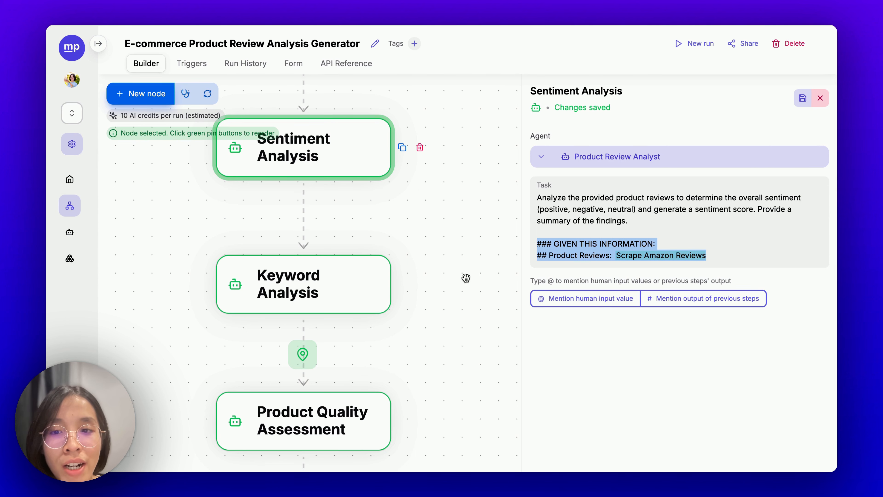
scroll(400, 247, down, 2)
Step: Point Keyword Analysis's reviews reference at the Scrape Amazon Reviews output and save
click(335, 217)
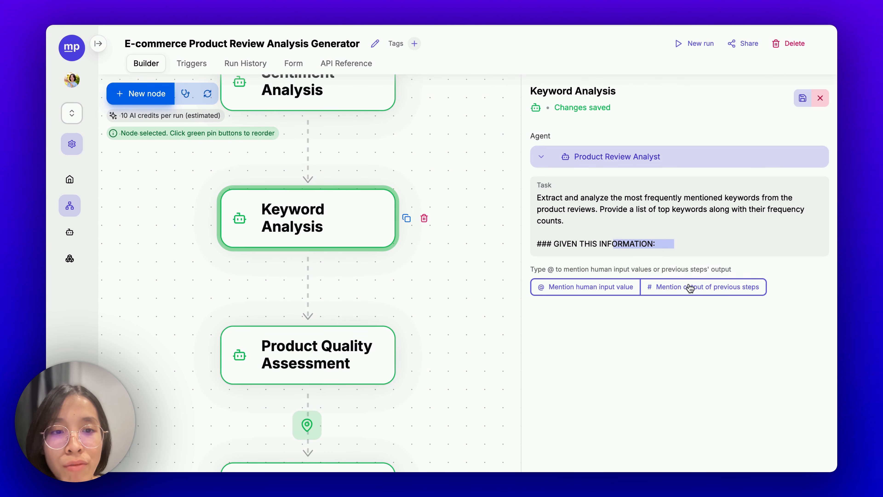
click(688, 241)
scroll(688, 240, down, 1)
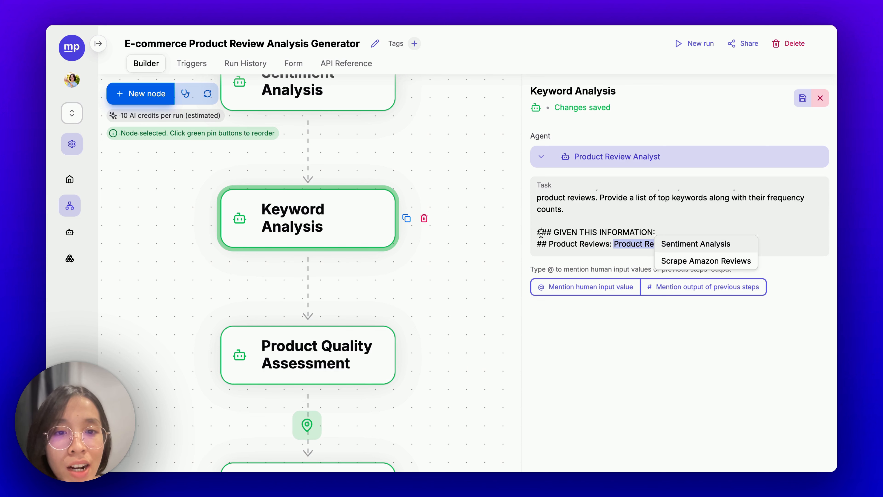
drag(537, 233, 569, 258)
key(super+v)
key(super+s)
scroll(461, 339, down, 4)
Step: Swap Customer Service Assessment's reviews reference for the Scrape Amazon Reviews output and save
click(349, 210)
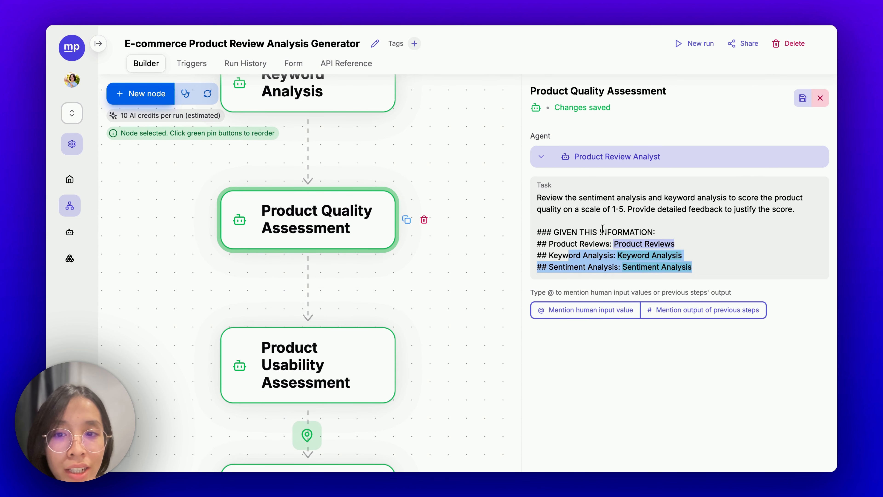
click(622, 243)
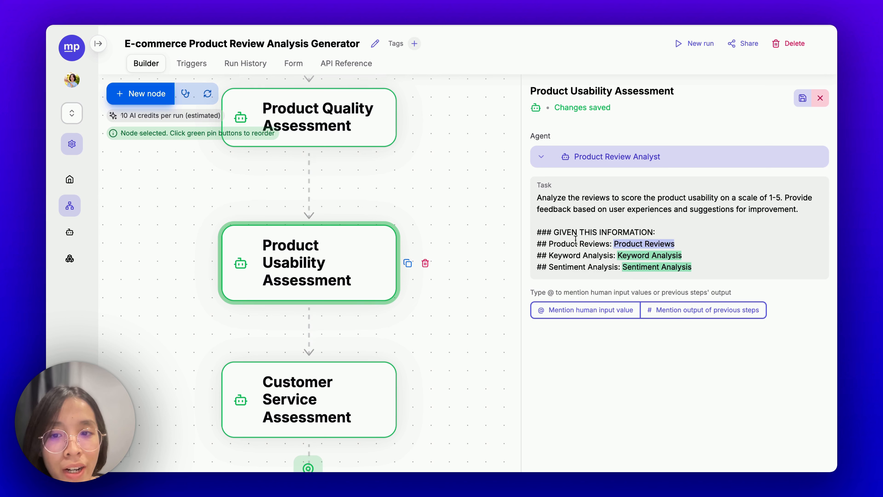
drag(676, 244, 525, 237)
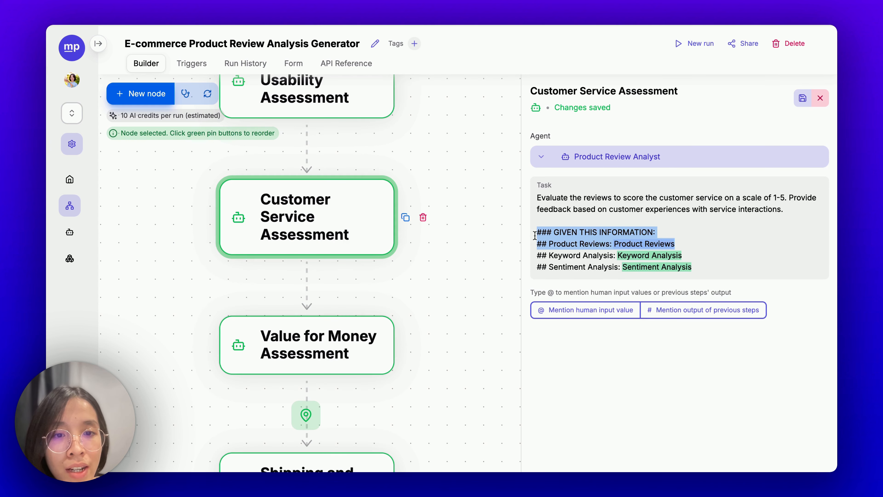
key(super+v)
key(super+s)
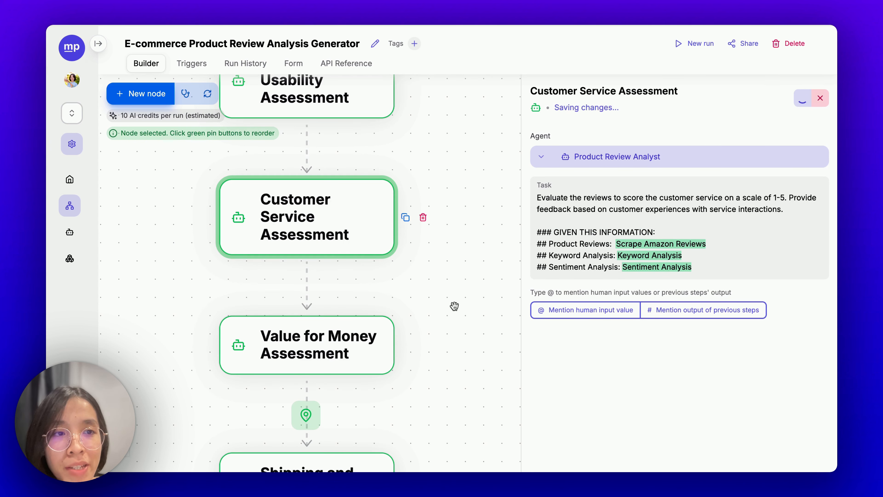
Step: Check the Shipping and Delivery Assessment step, then pan back to the workflow's start
click(326, 279)
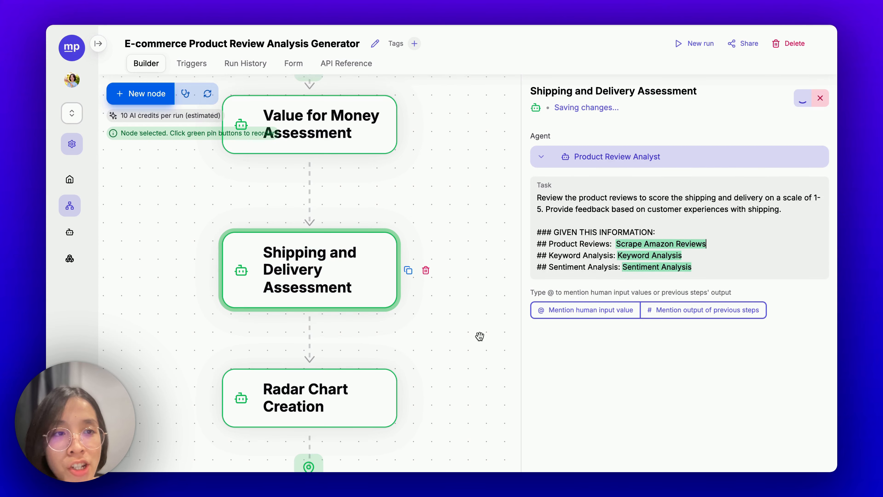
drag(480, 335, 479, 228)
scroll(457, 306, down, 3)
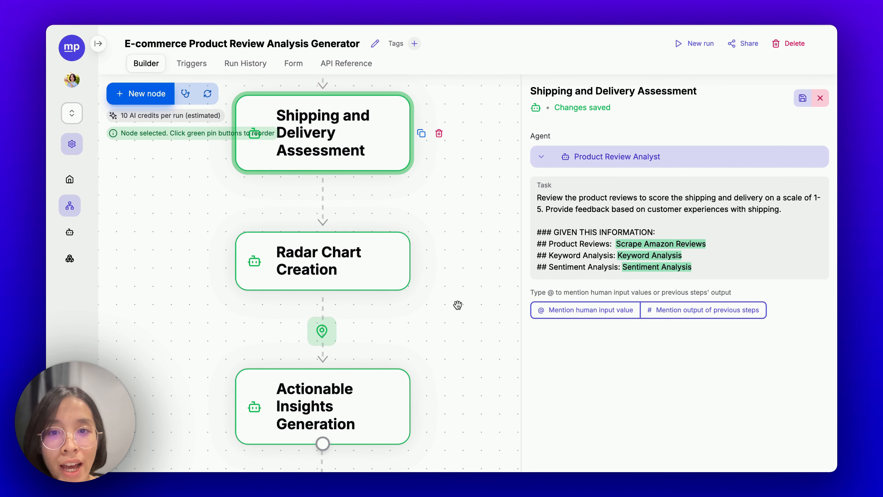
scroll(457, 306, down, 2)
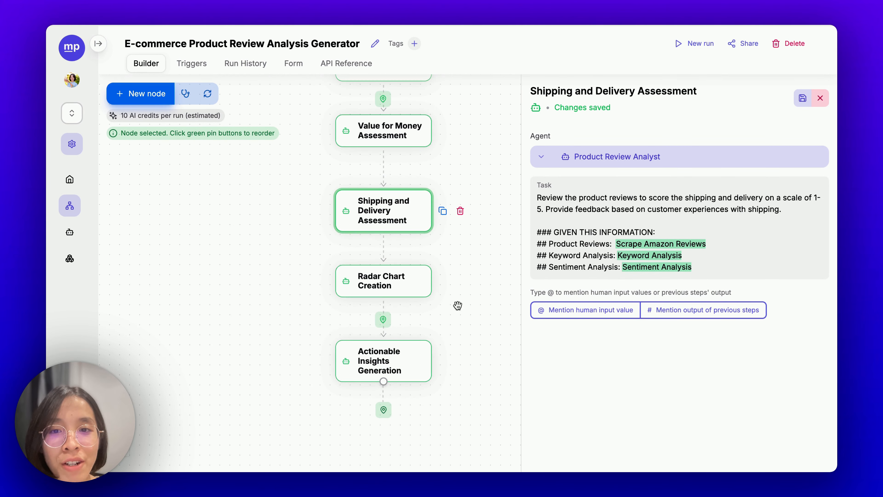
drag(480, 257, 444, 389)
drag(439, 229, 439, 395)
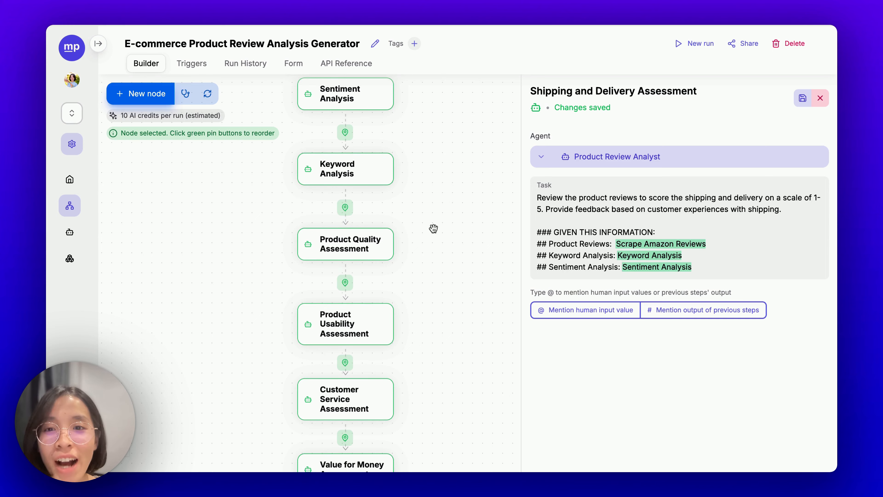
drag(433, 230, 435, 410)
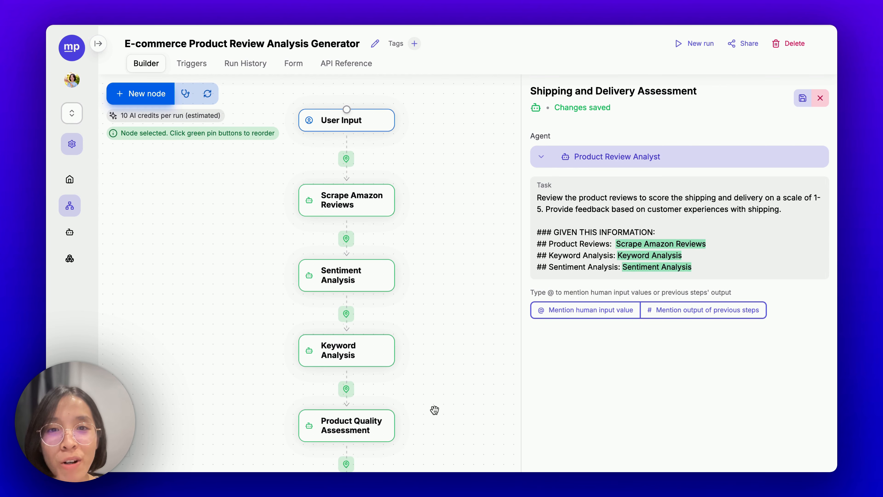
click(686, 43)
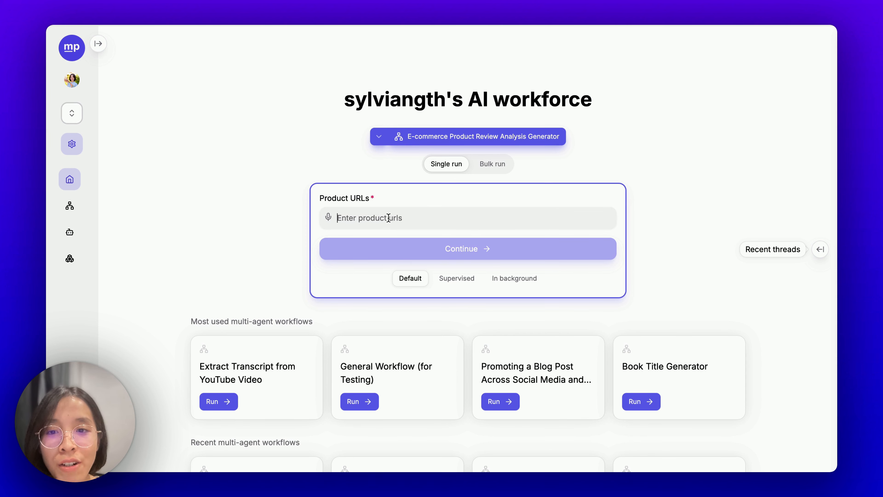
text(https://www.amazon.com/dp/B0CWXNS552)
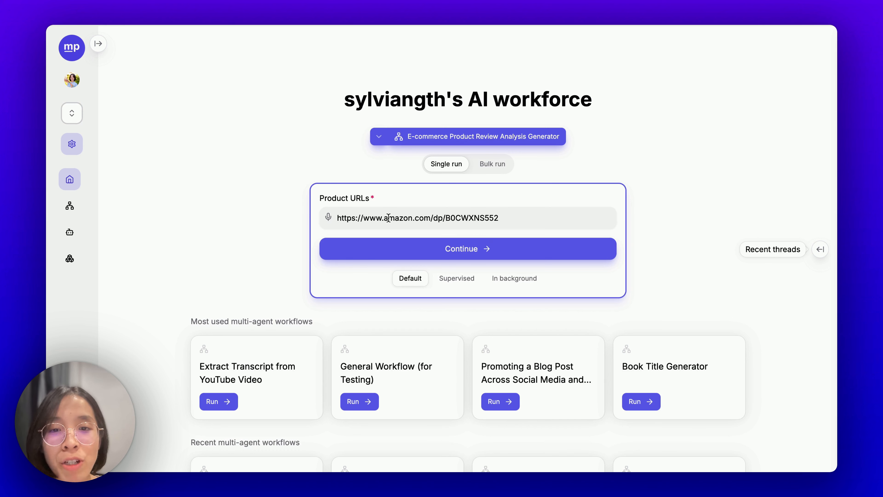
click(415, 249)
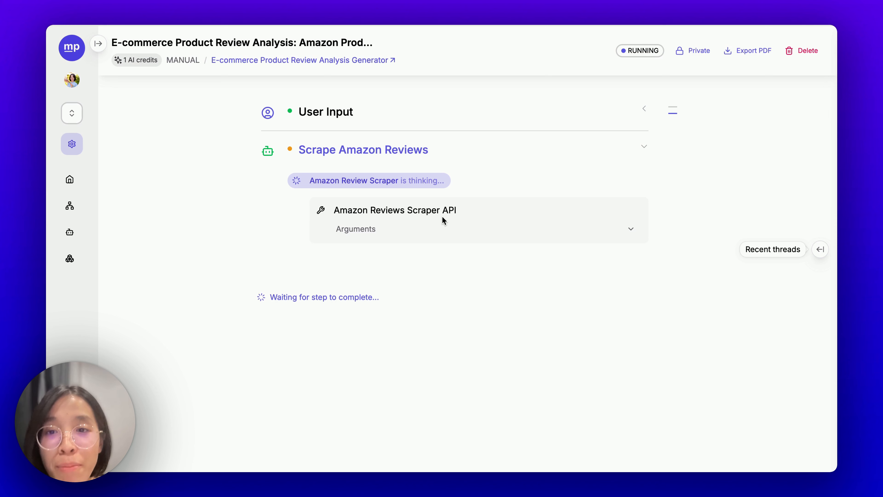
Step: Compare the product URL in the scraper's arguments with the user input URL
click(443, 227)
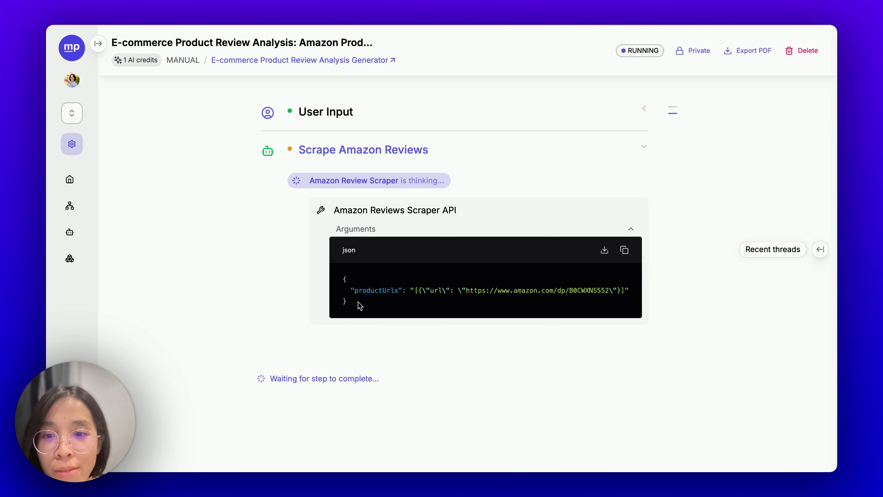
drag(356, 291, 403, 294)
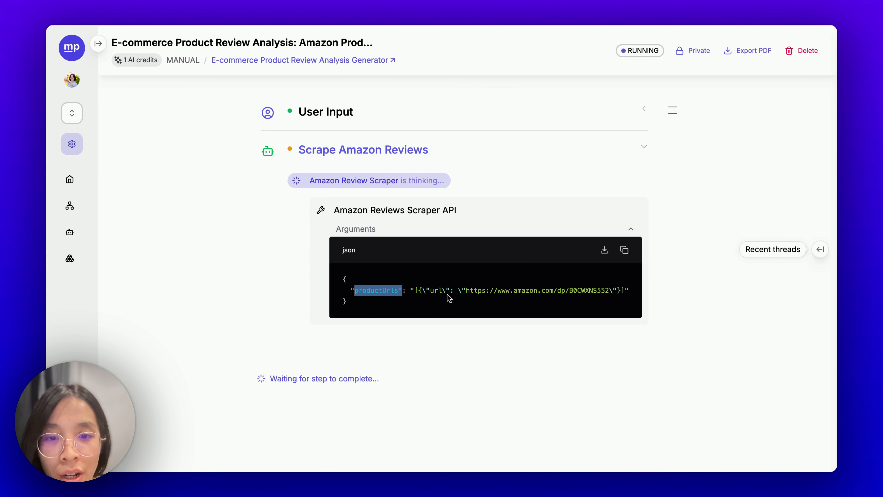
click(468, 292)
drag(469, 292, 614, 294)
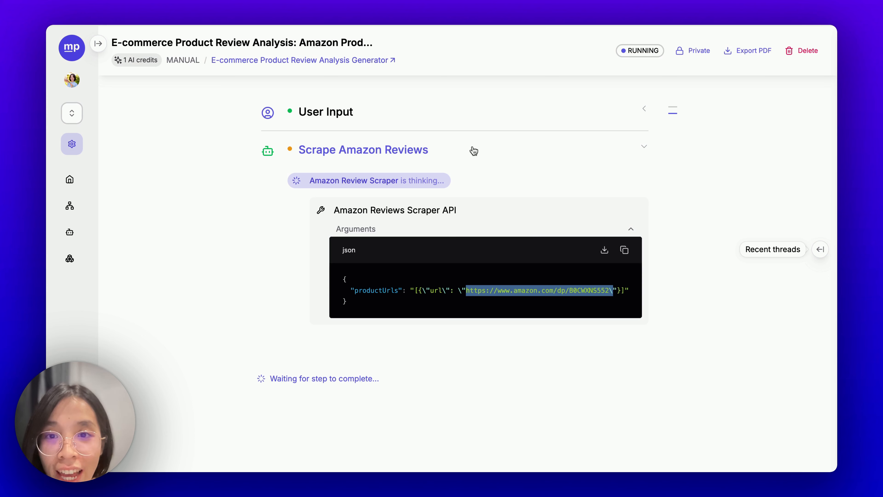
click(465, 115)
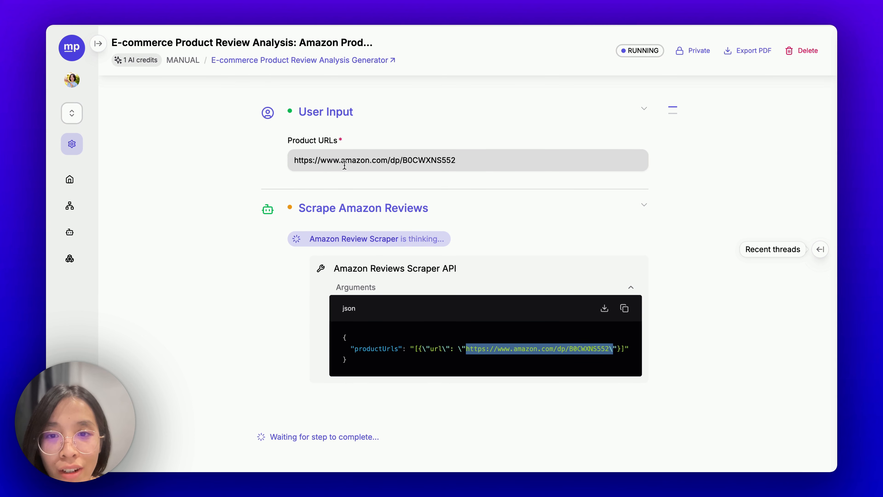
click(349, 113)
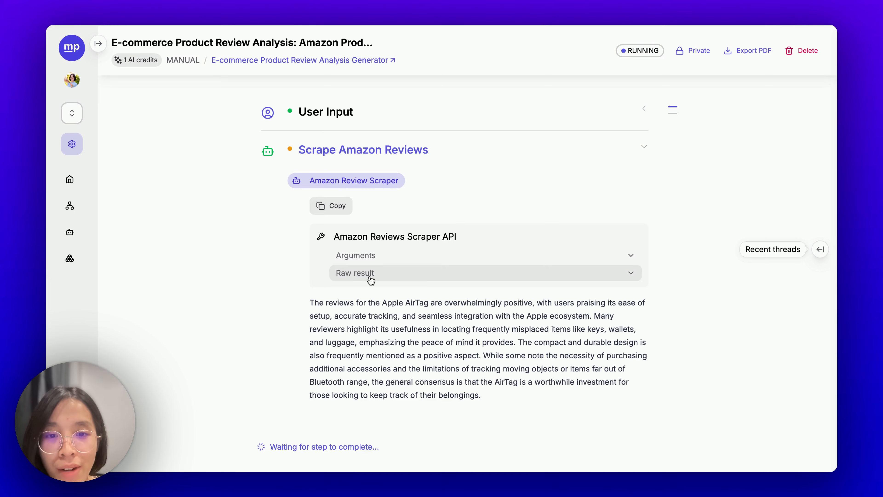
Step: Skim the scraper's raw review data, then collapse it
click(371, 273)
scroll(407, 324, down, 5)
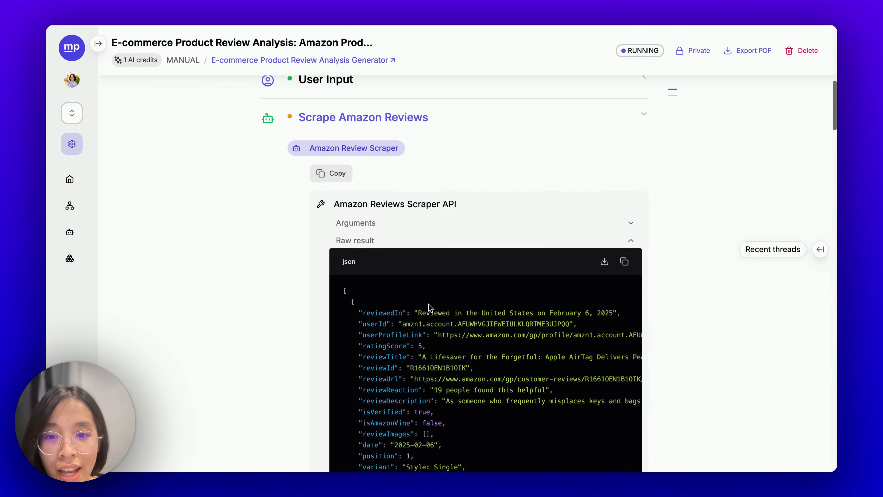
scroll(428, 304, down, 10)
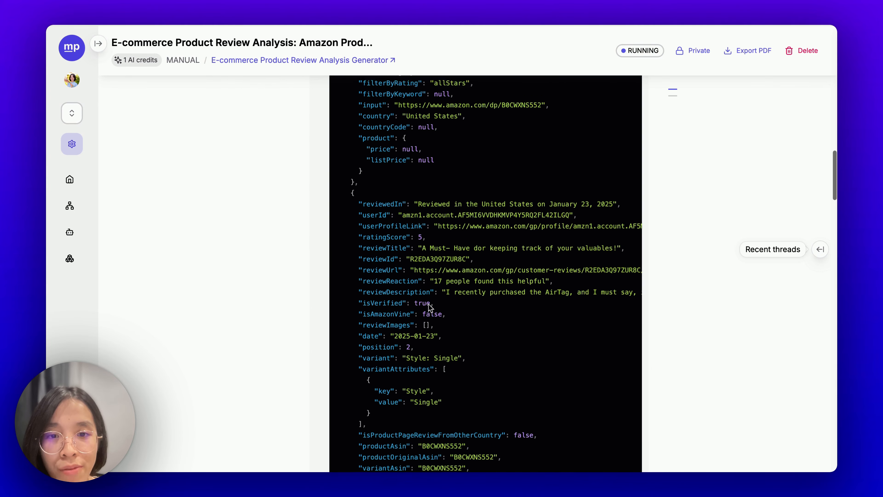
scroll(430, 308, up, 10)
scroll(431, 308, up, 6)
click(403, 258)
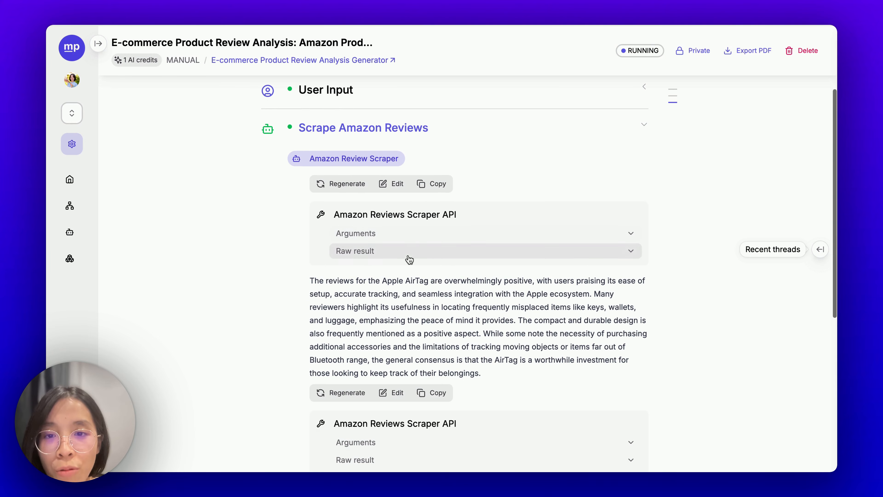
Step: Follow Sentiment Analysis to Product Quality Assessment's AirTag score of 4/5
scroll(325, 353, down, 10)
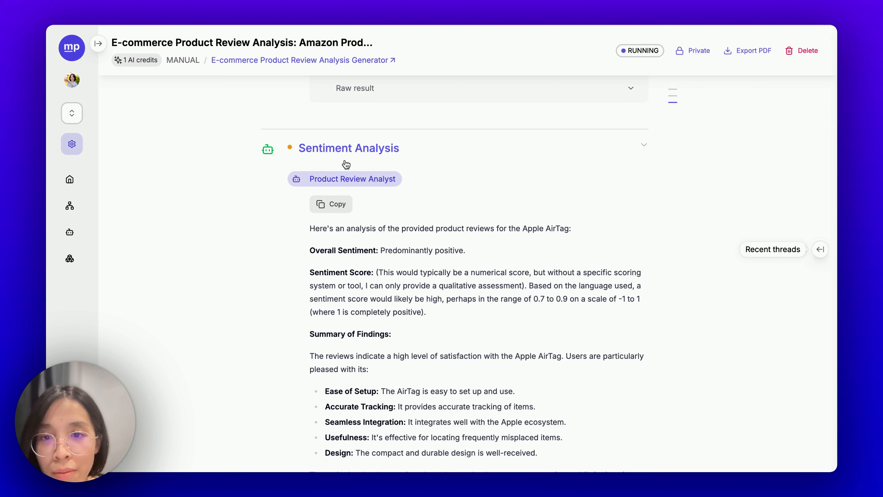
scroll(374, 167, down, 4)
scroll(374, 167, down, 2)
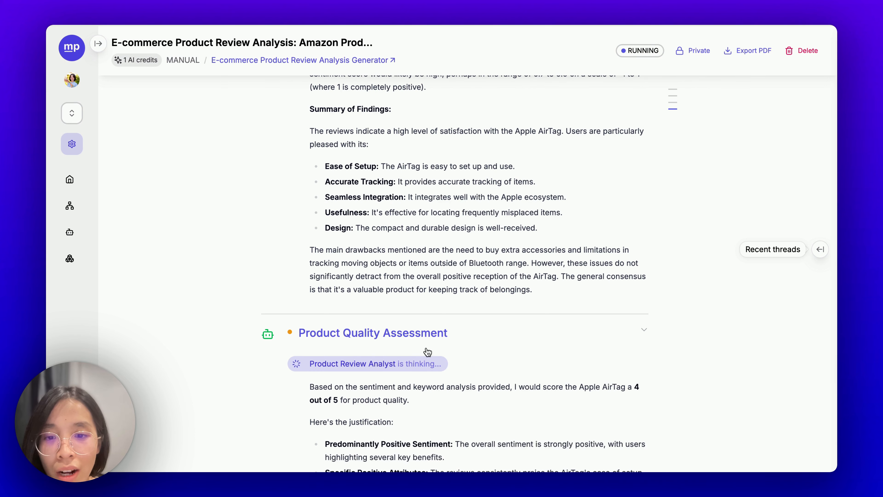
scroll(429, 350, down, 7)
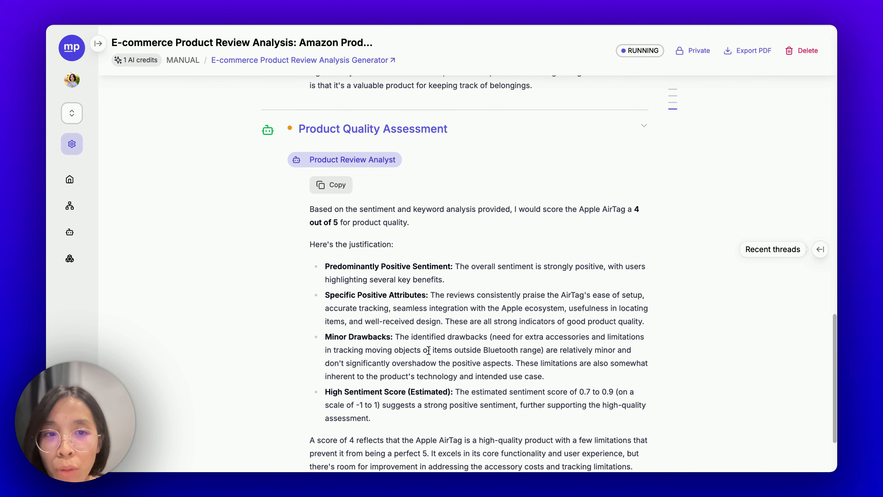